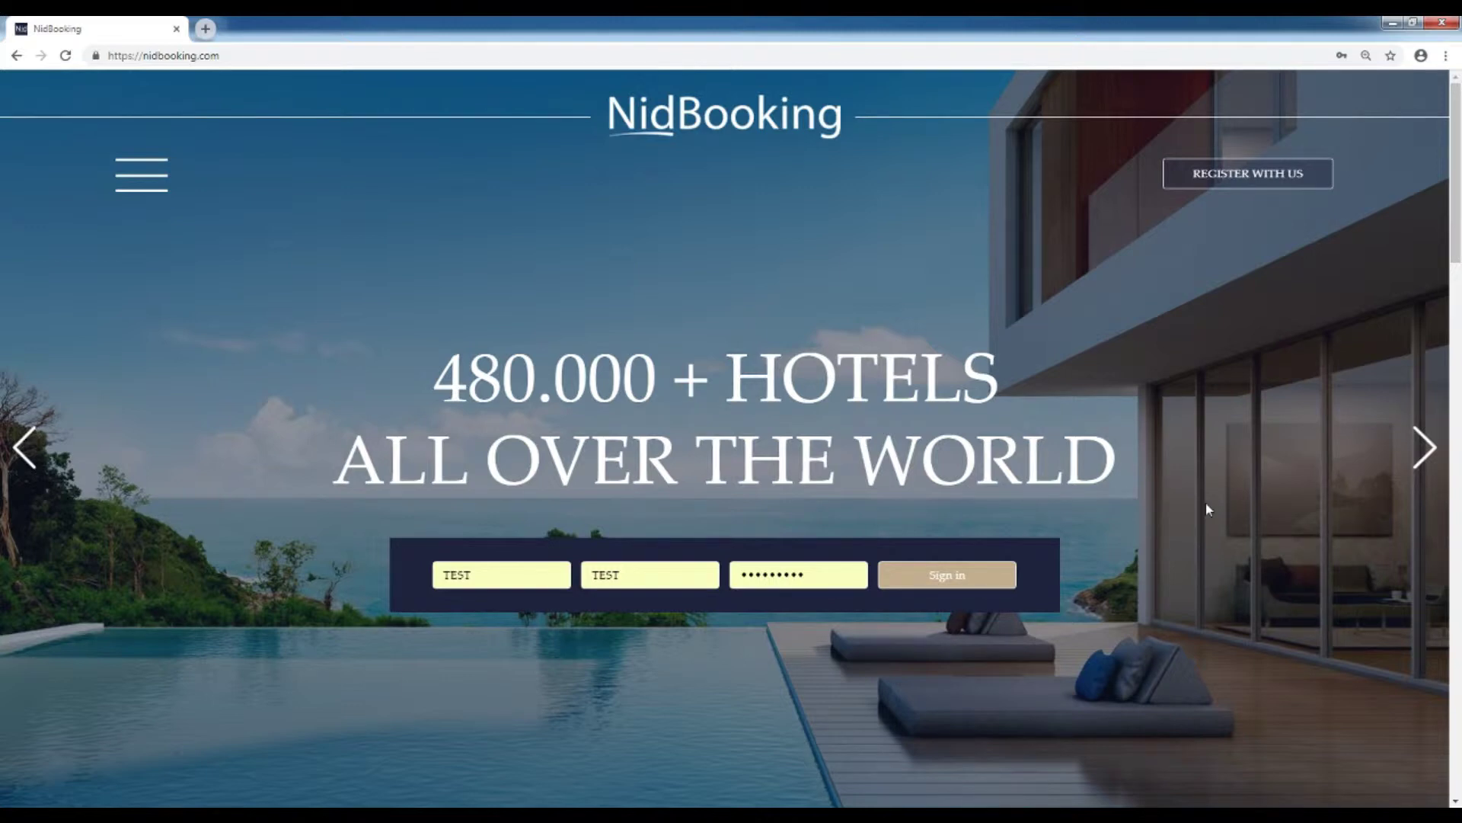
Sign in and bring up the Accommodations search form.
left_click(947, 579)
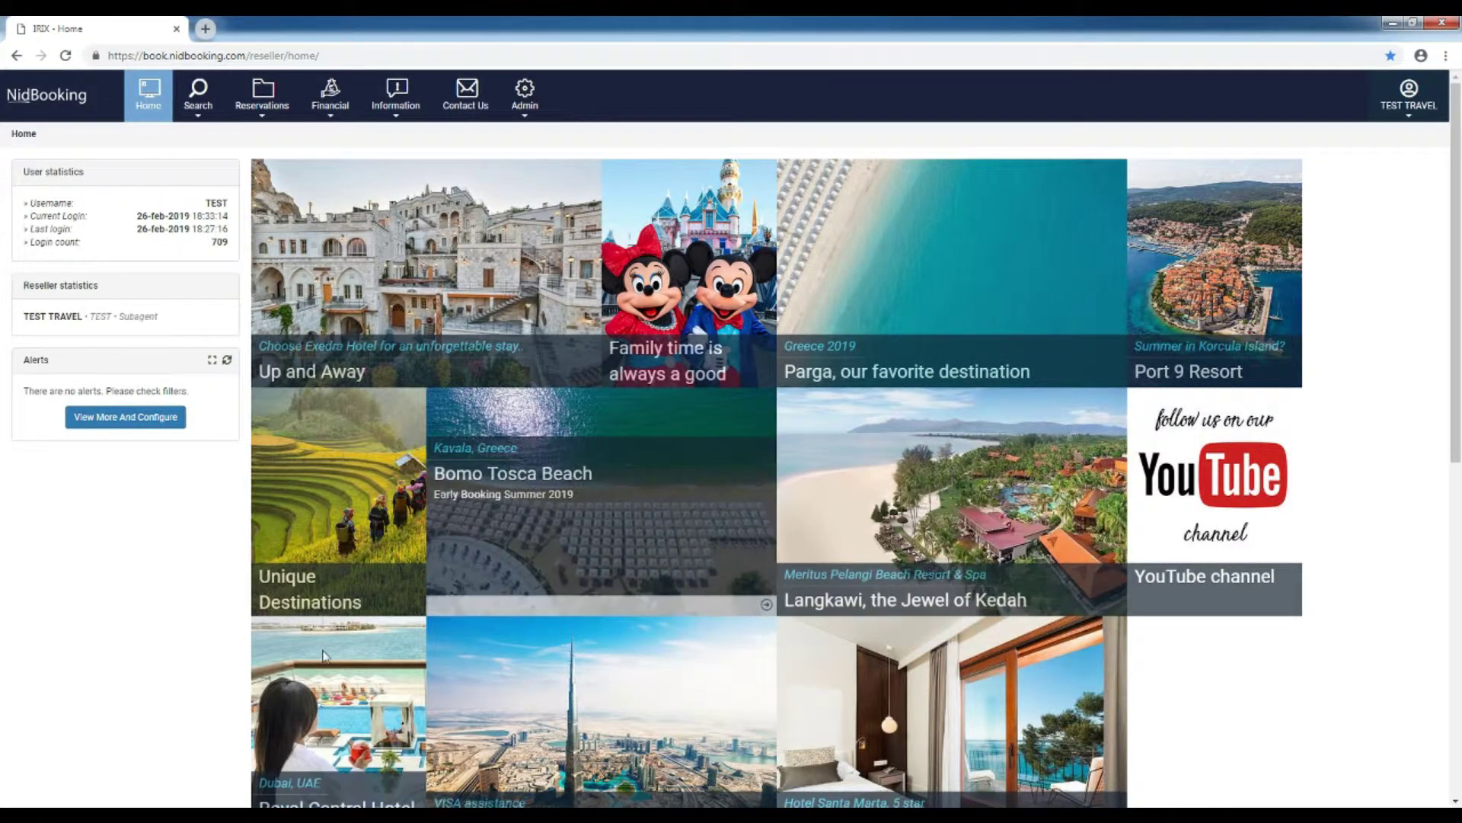
mouse_move(198, 96)
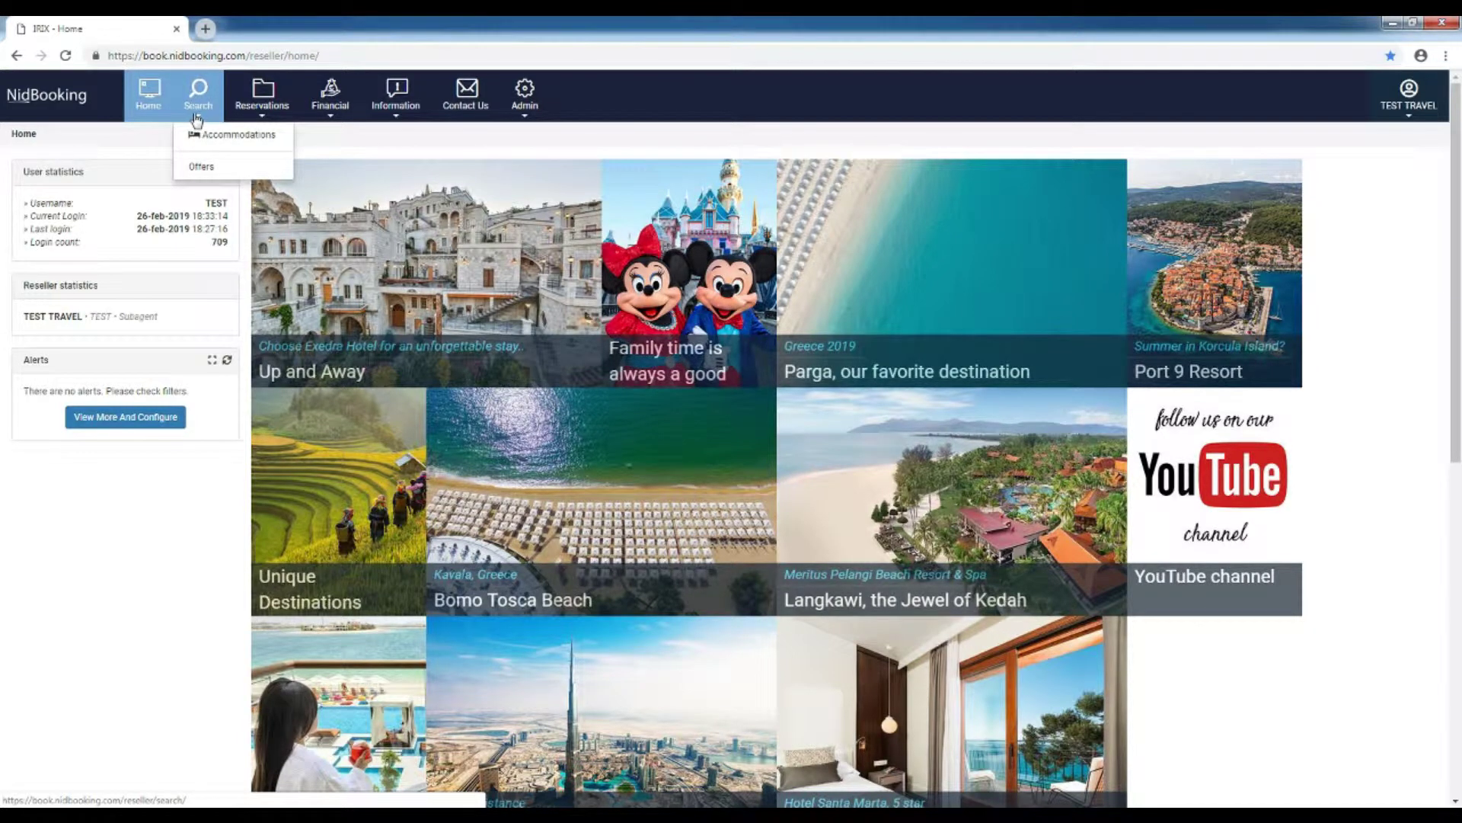
left_click(210, 139)
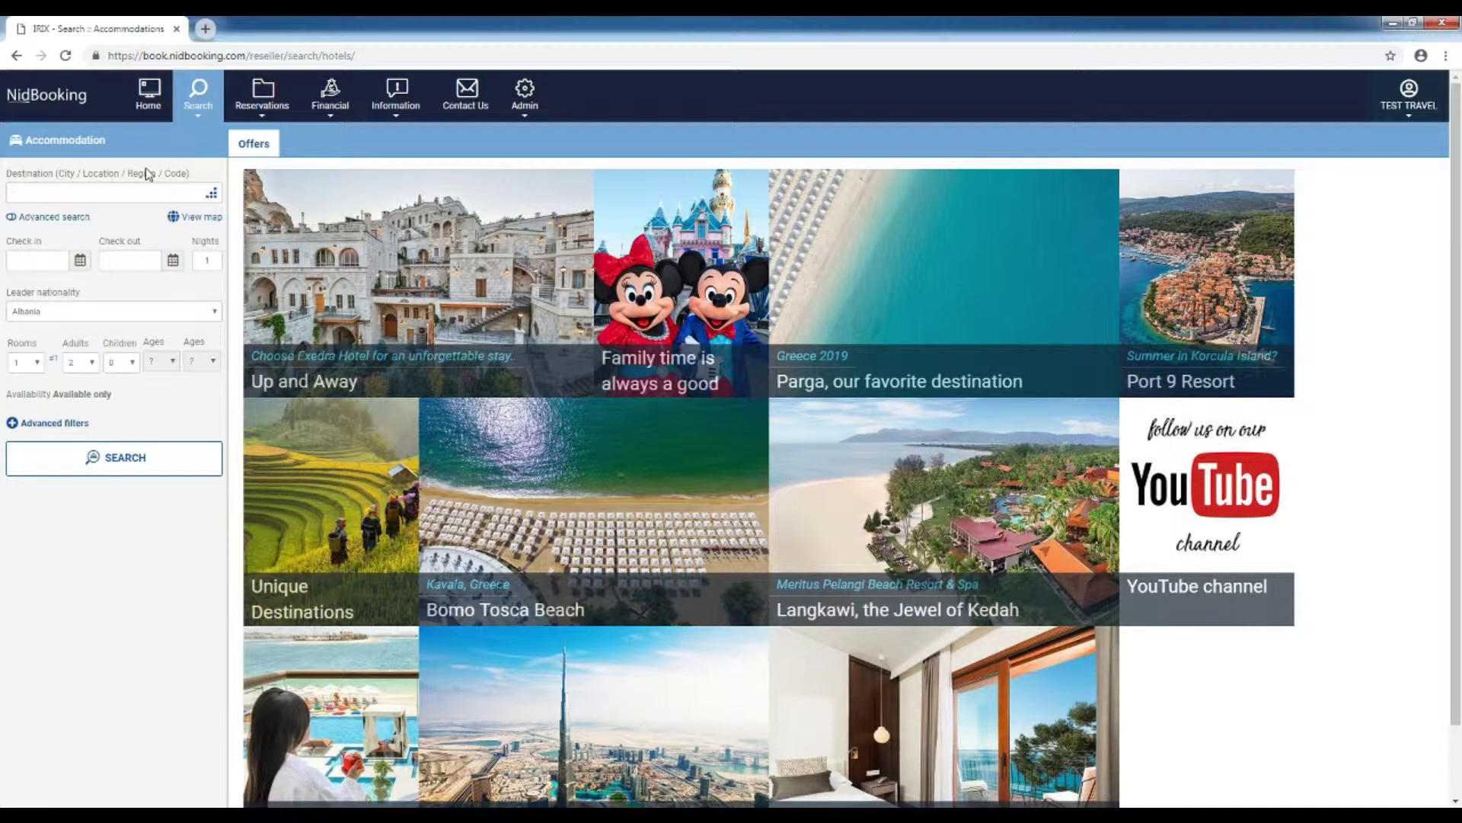
Set the destination to ROME from the suggestions.
triple_click(196, 175)
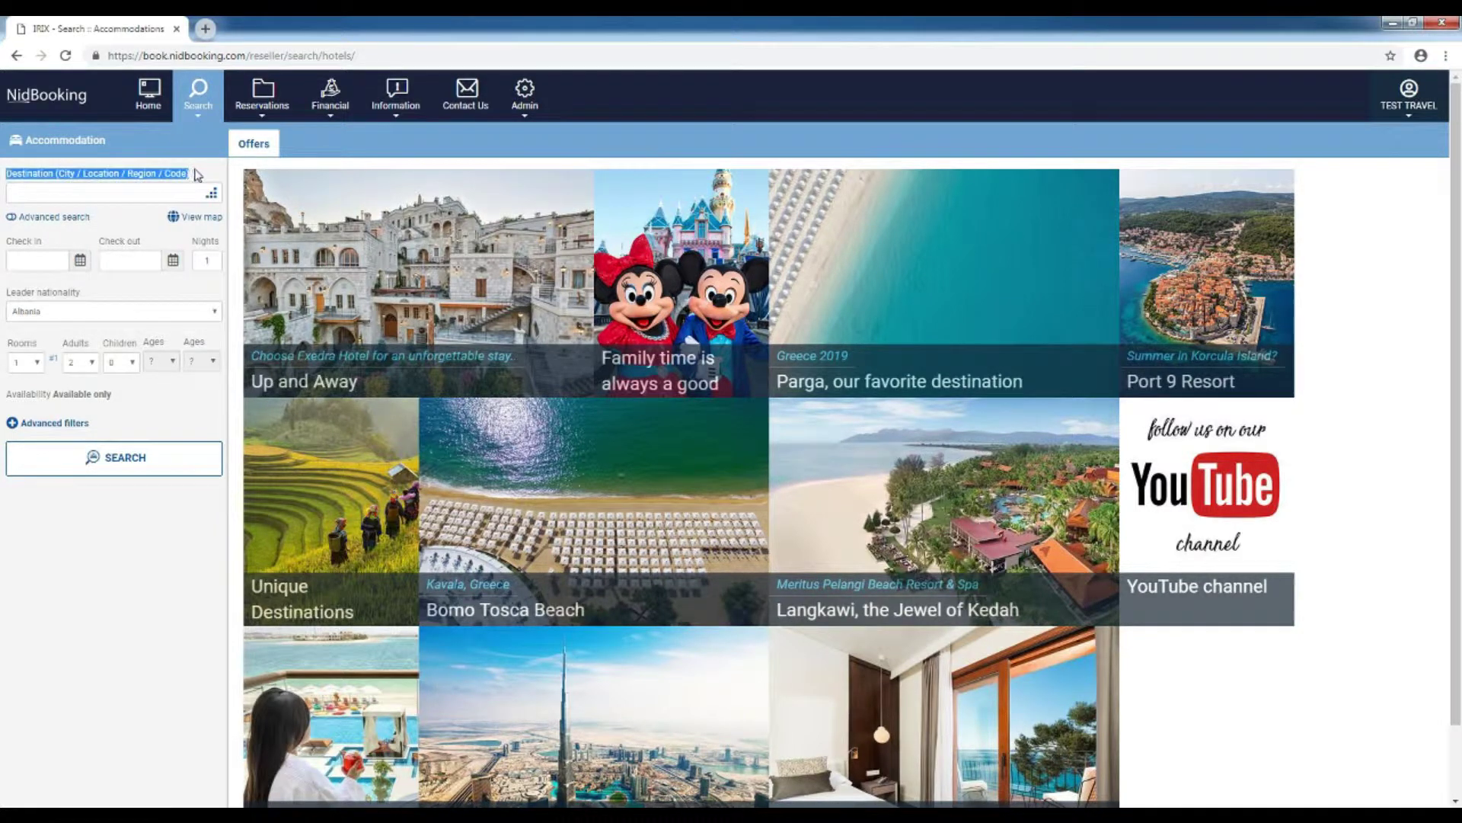
left_click(198, 176)
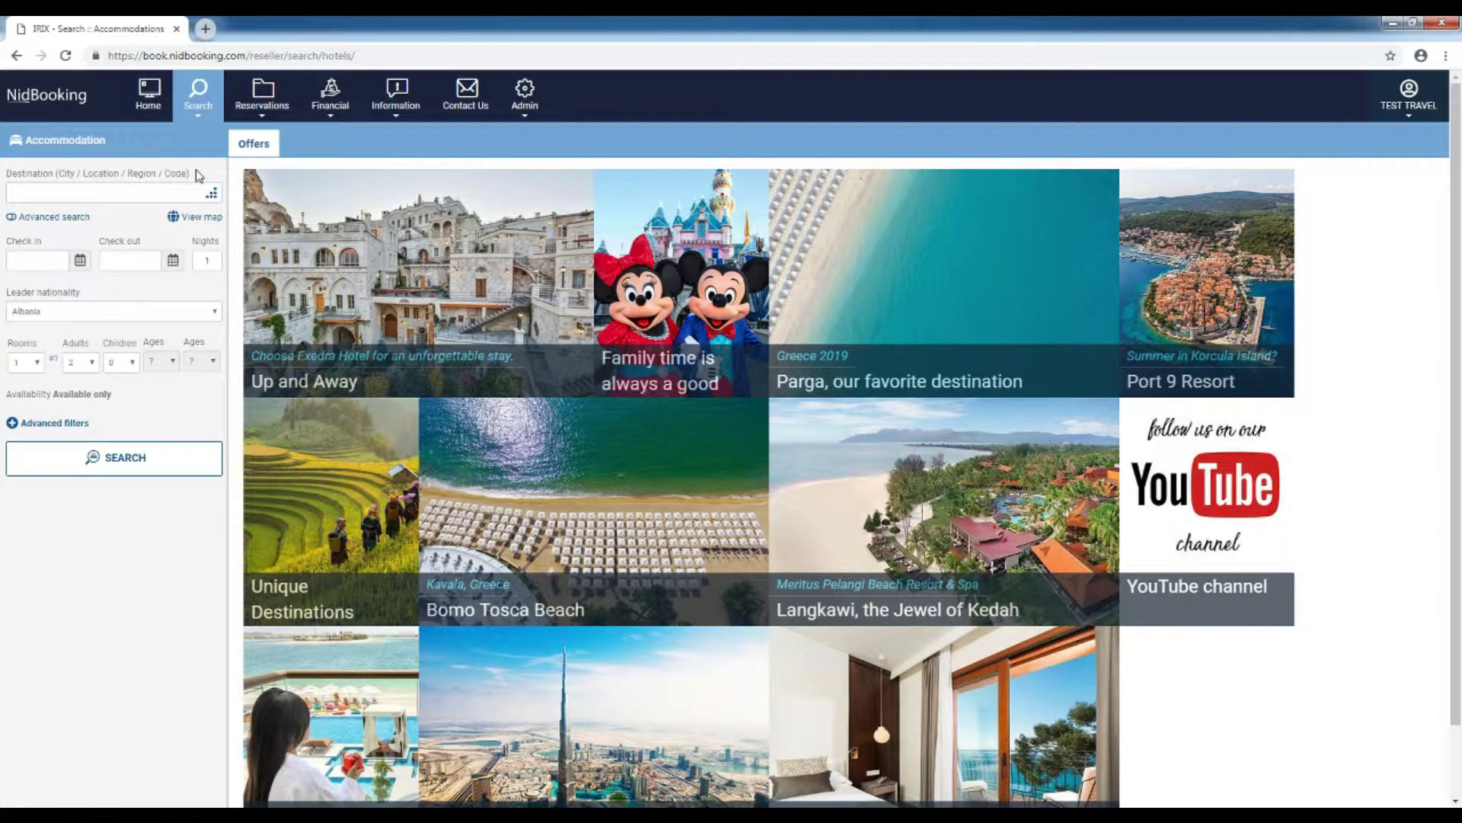
left_click(131, 199)
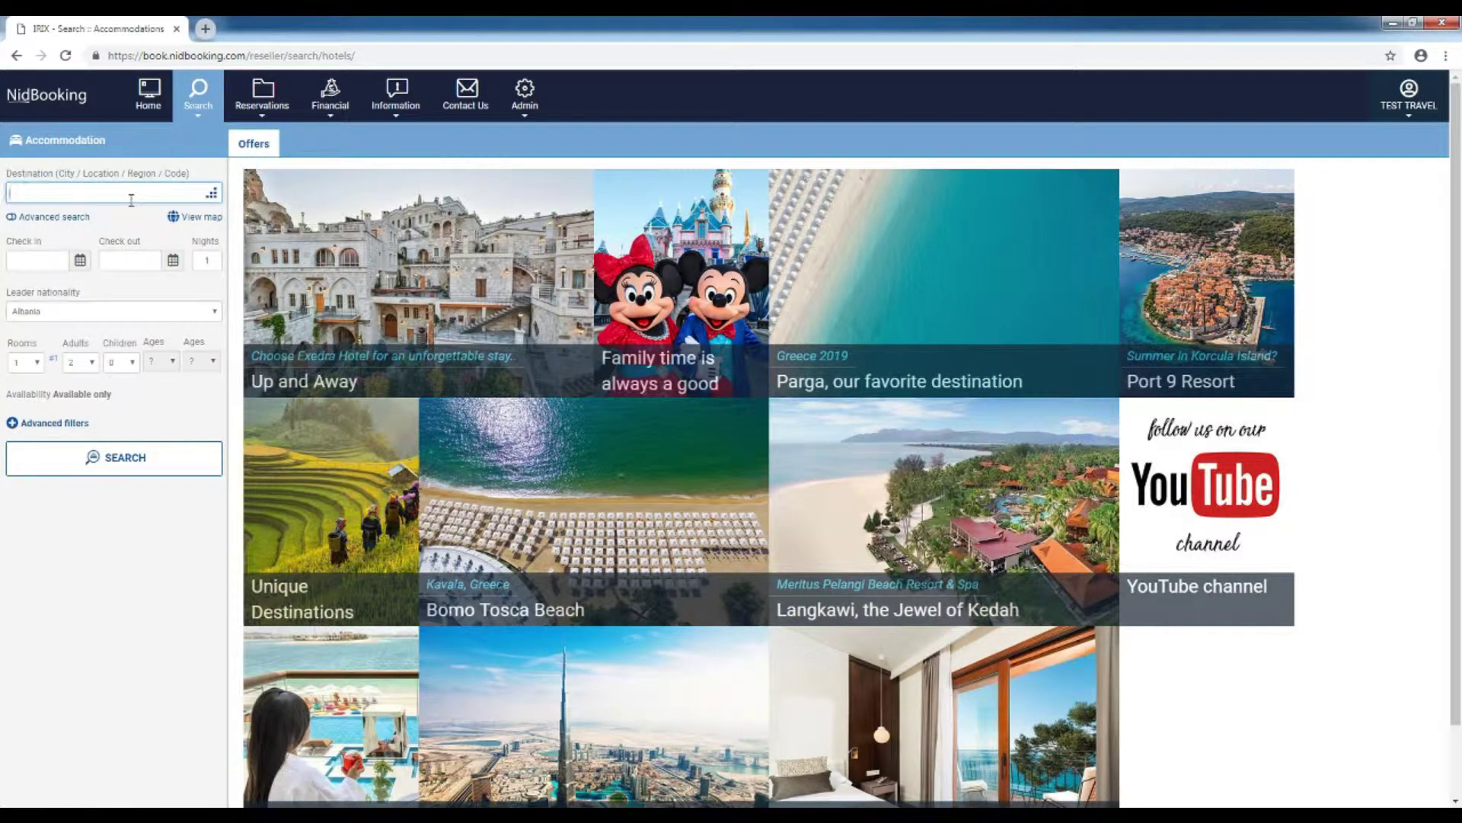
type("rabat")
left_click(107, 205)
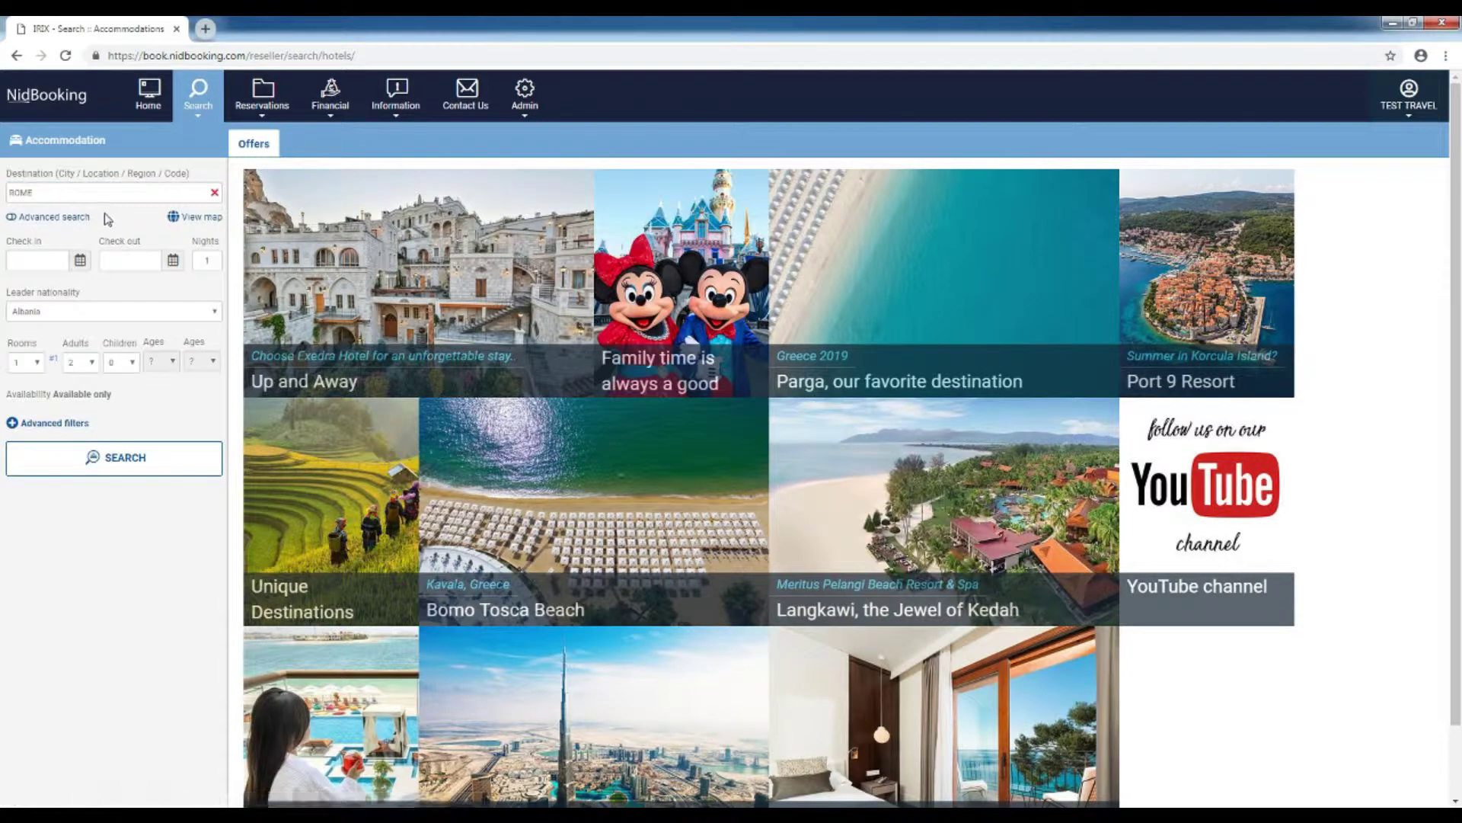
Set check-in 04-04-2019 and check-out 07-04-2019 for three nights.
left_click(80, 261)
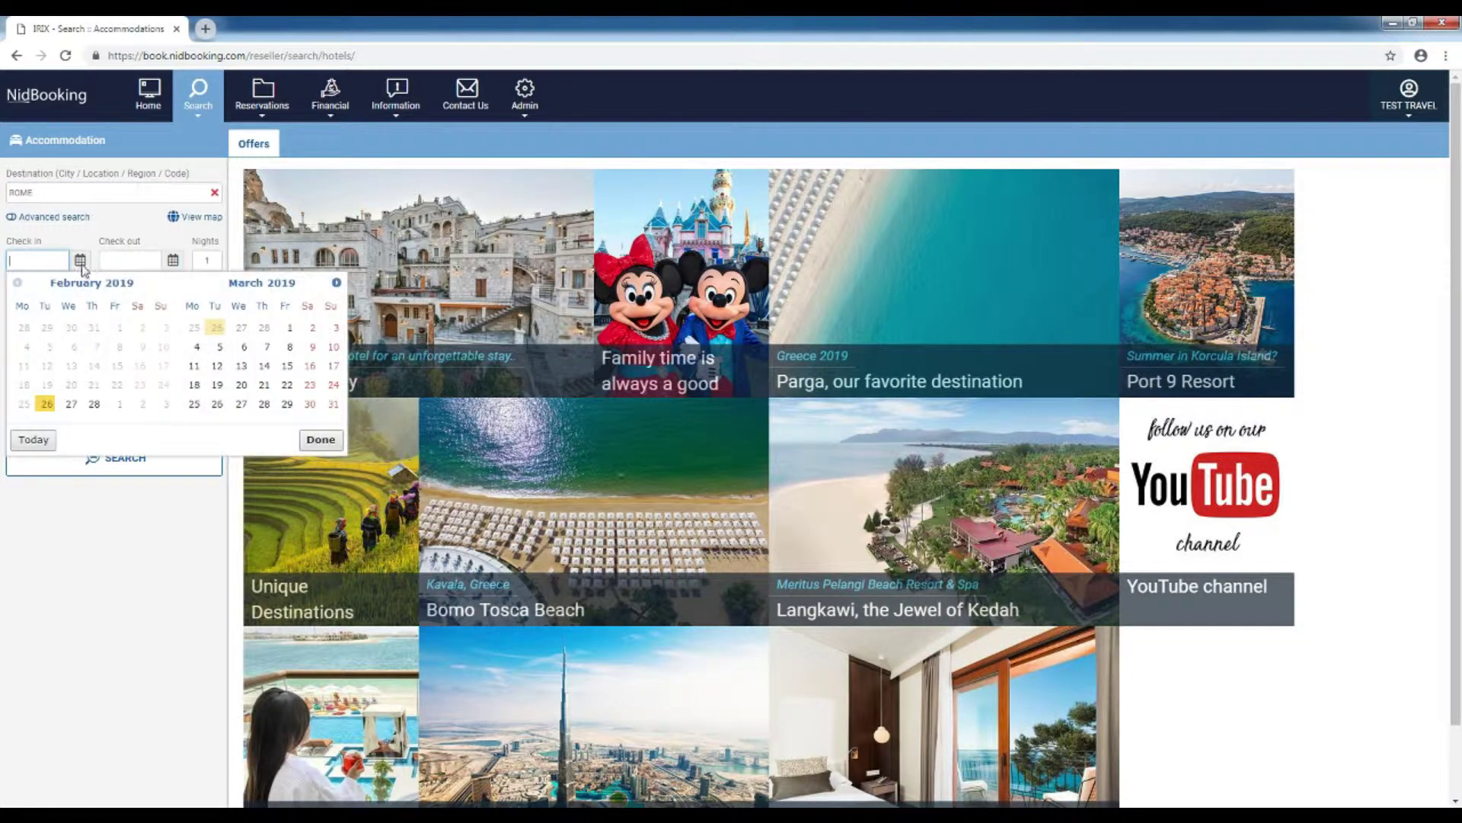
left_click(336, 282)
left_click(264, 328)
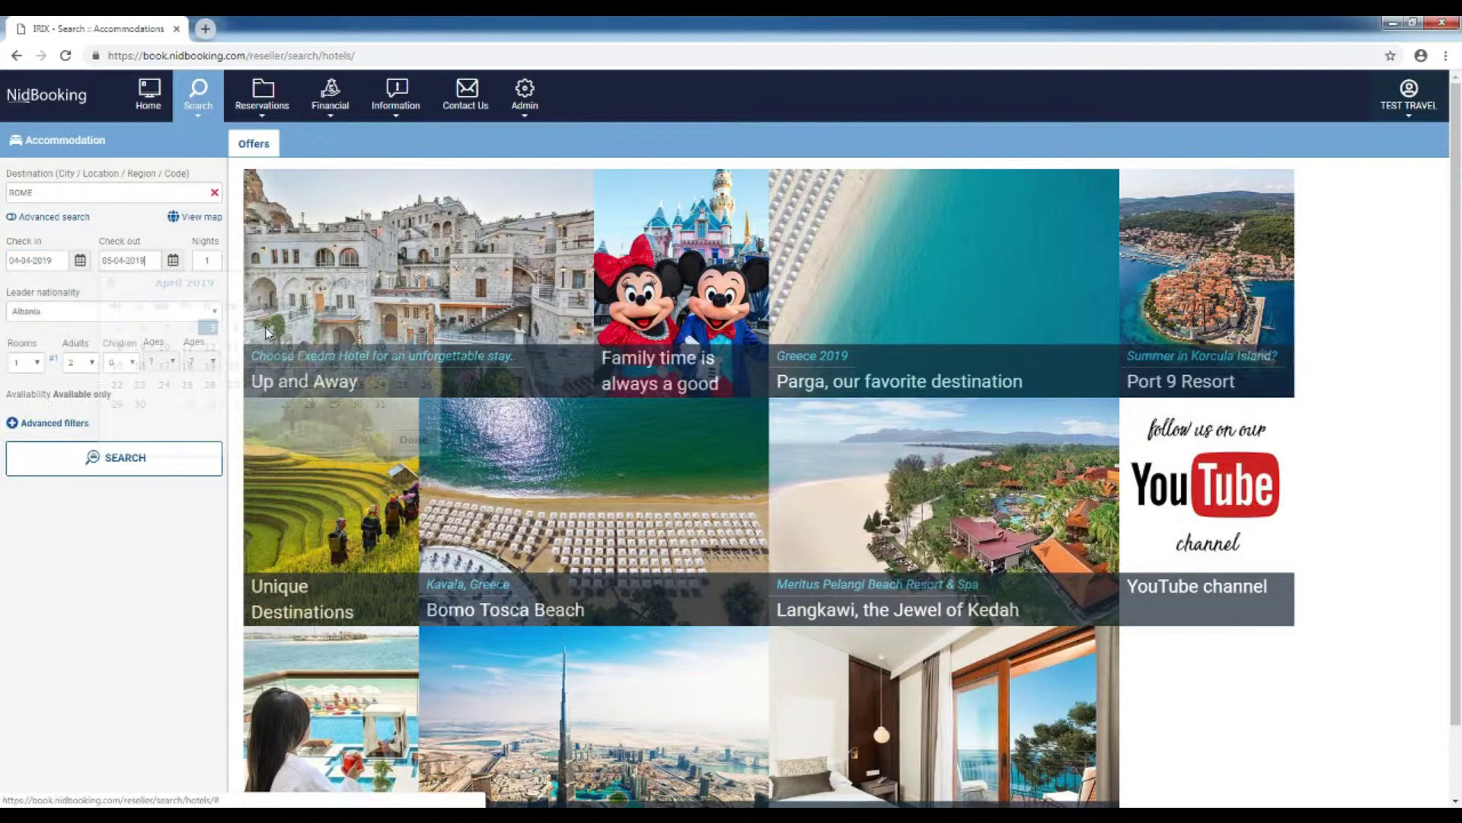
left_click(256, 334)
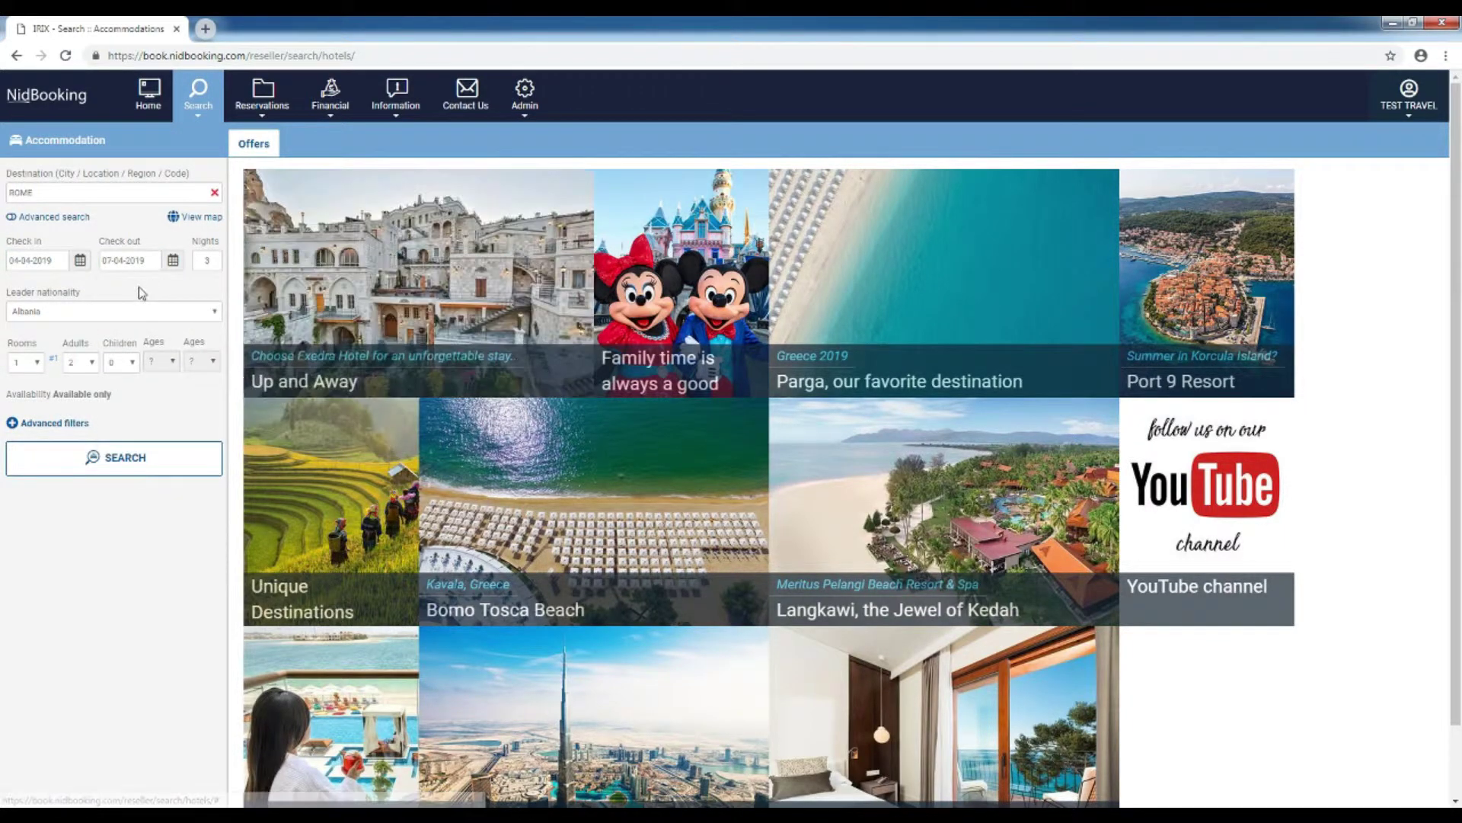
Keep Albania nationality, set one room with two adults, and show the advanced filters.
left_click(130, 313)
left_click(114, 366)
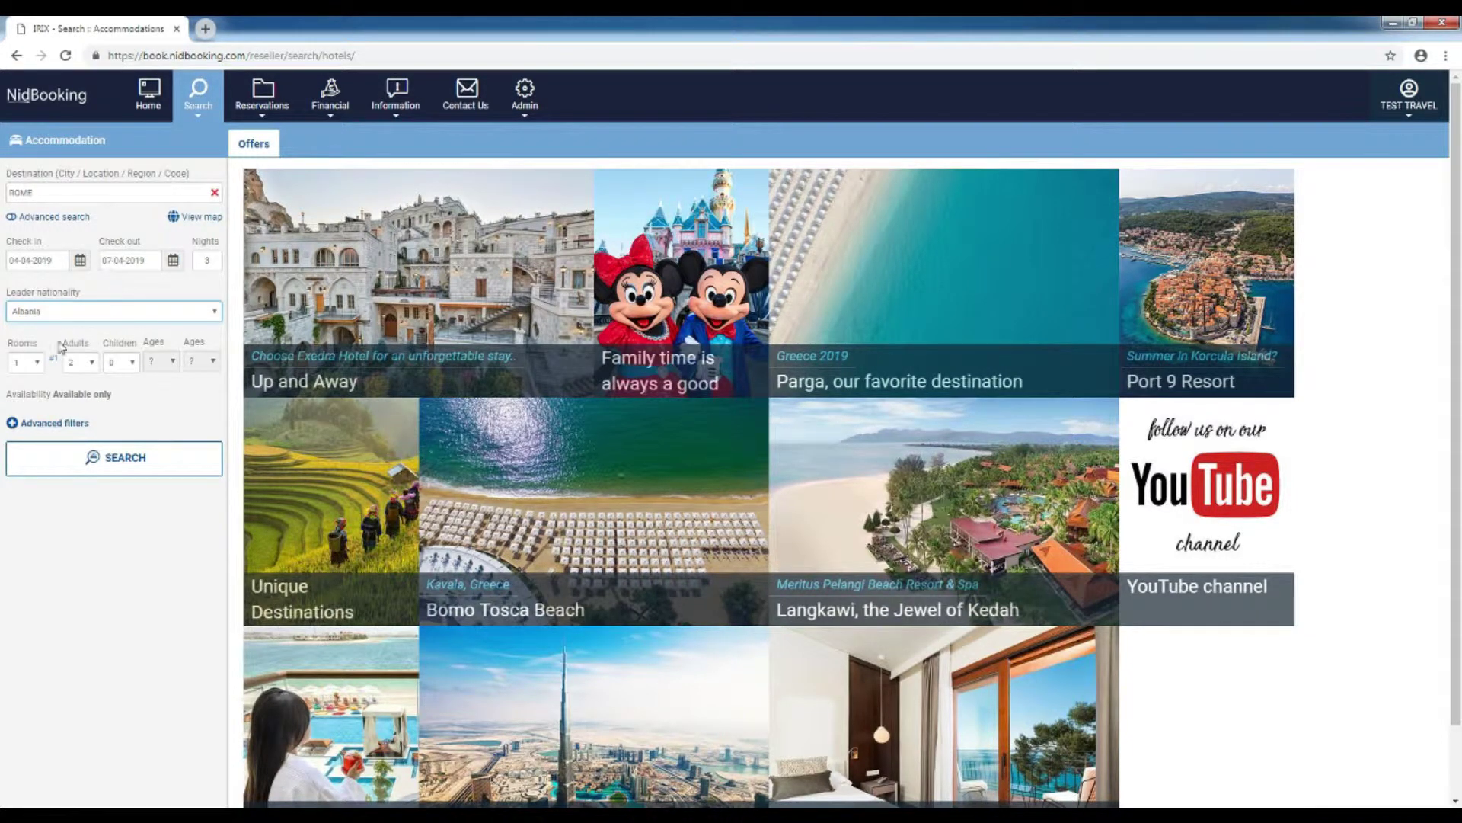
left_click(27, 362)
left_click(22, 432)
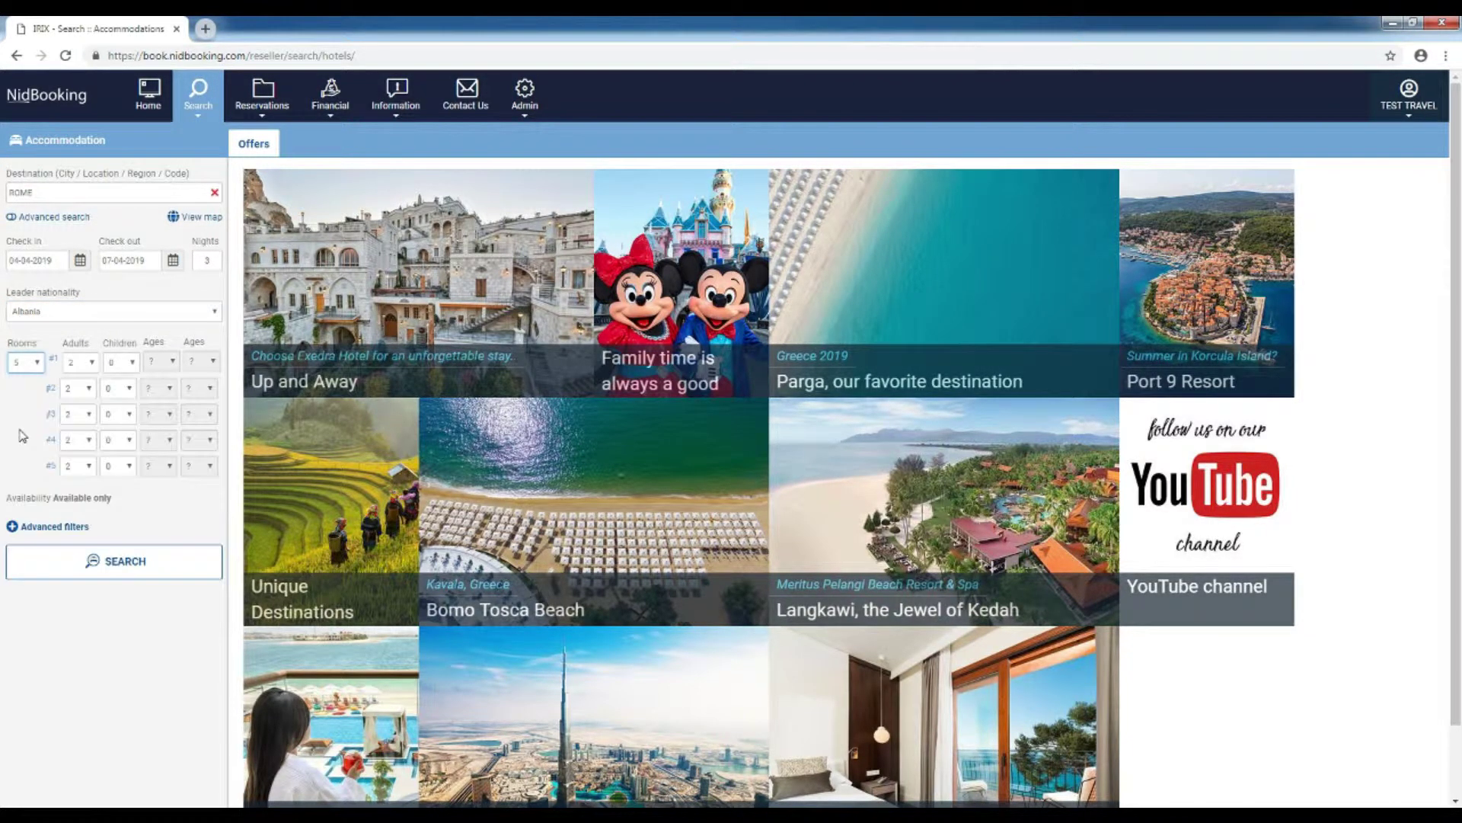
left_click(26, 365)
left_click(84, 365)
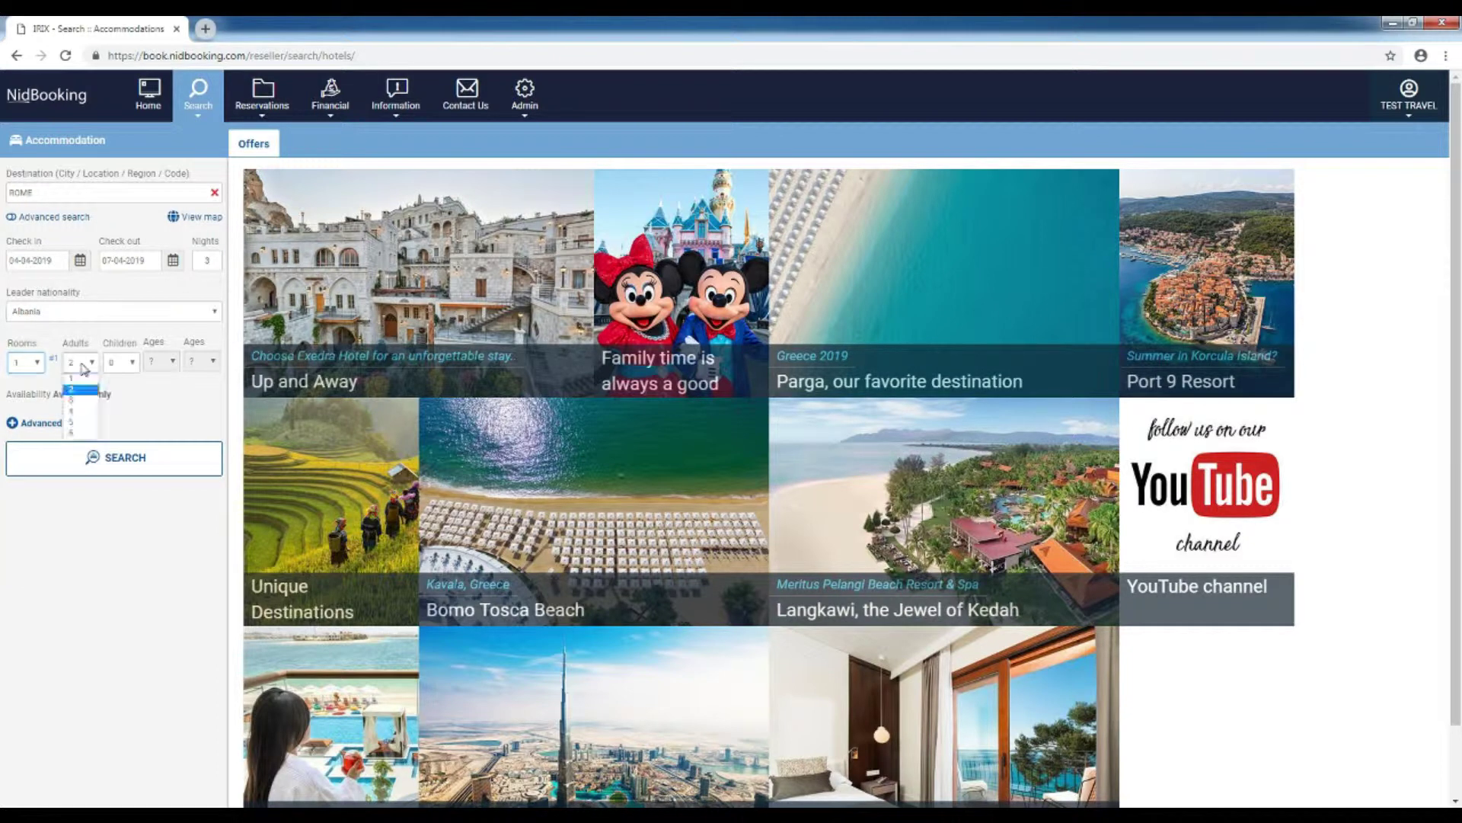
left_click(80, 390)
left_click(118, 363)
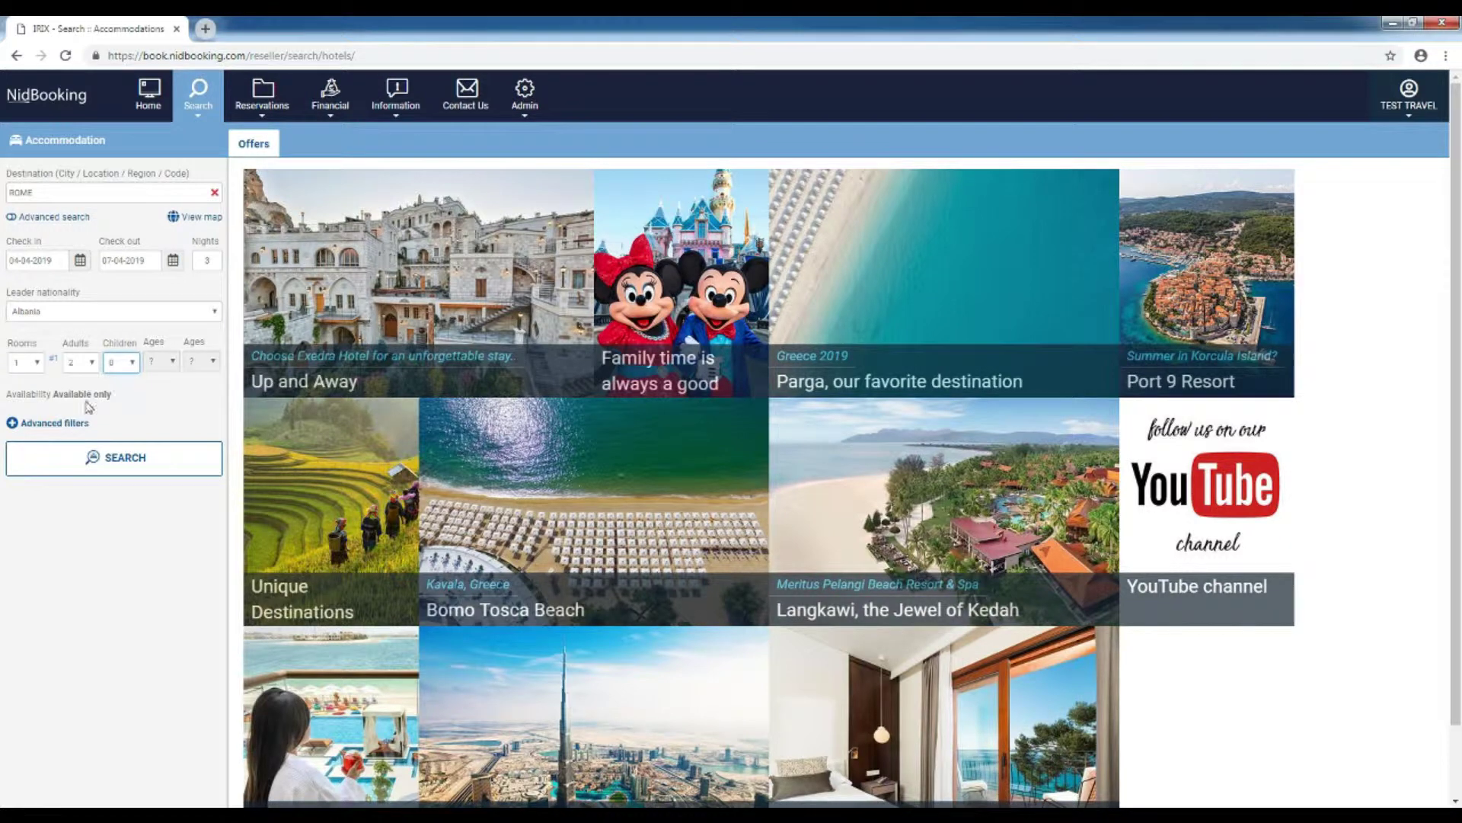
left_click(67, 423)
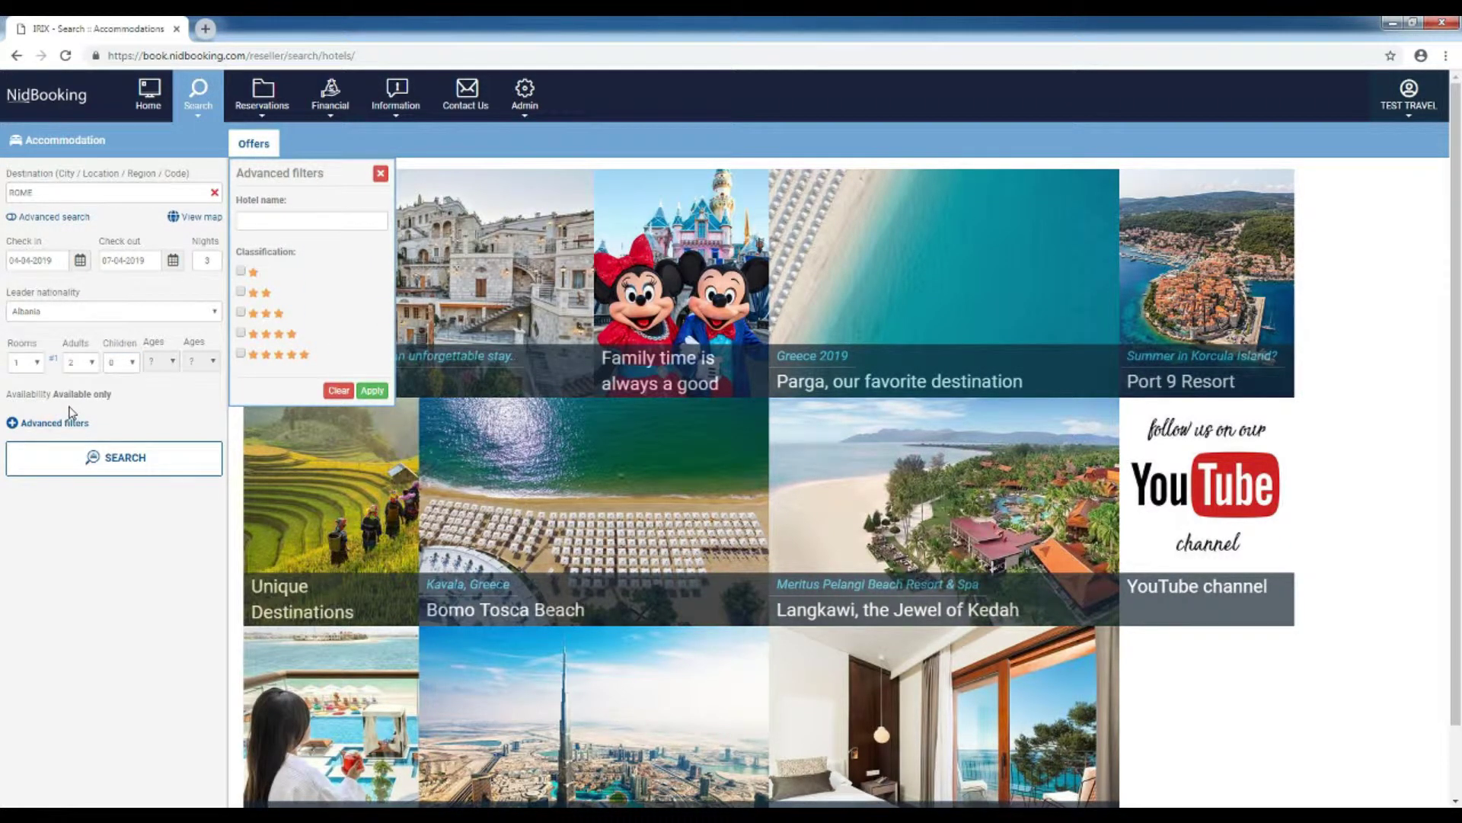
Run the Rome search and display the 1049 hotel offers found.
left_click(380, 173)
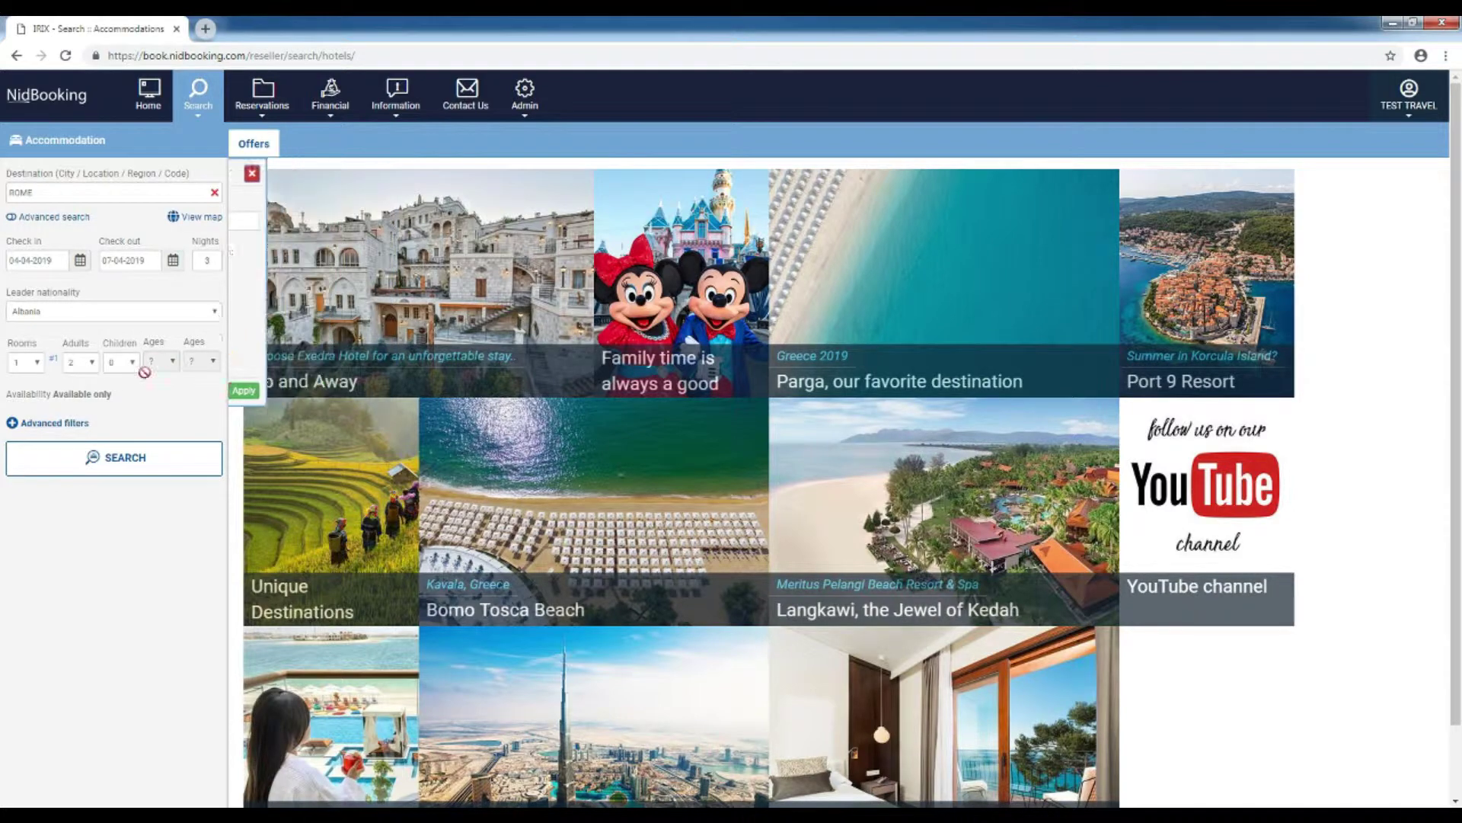
left_click(104, 462)
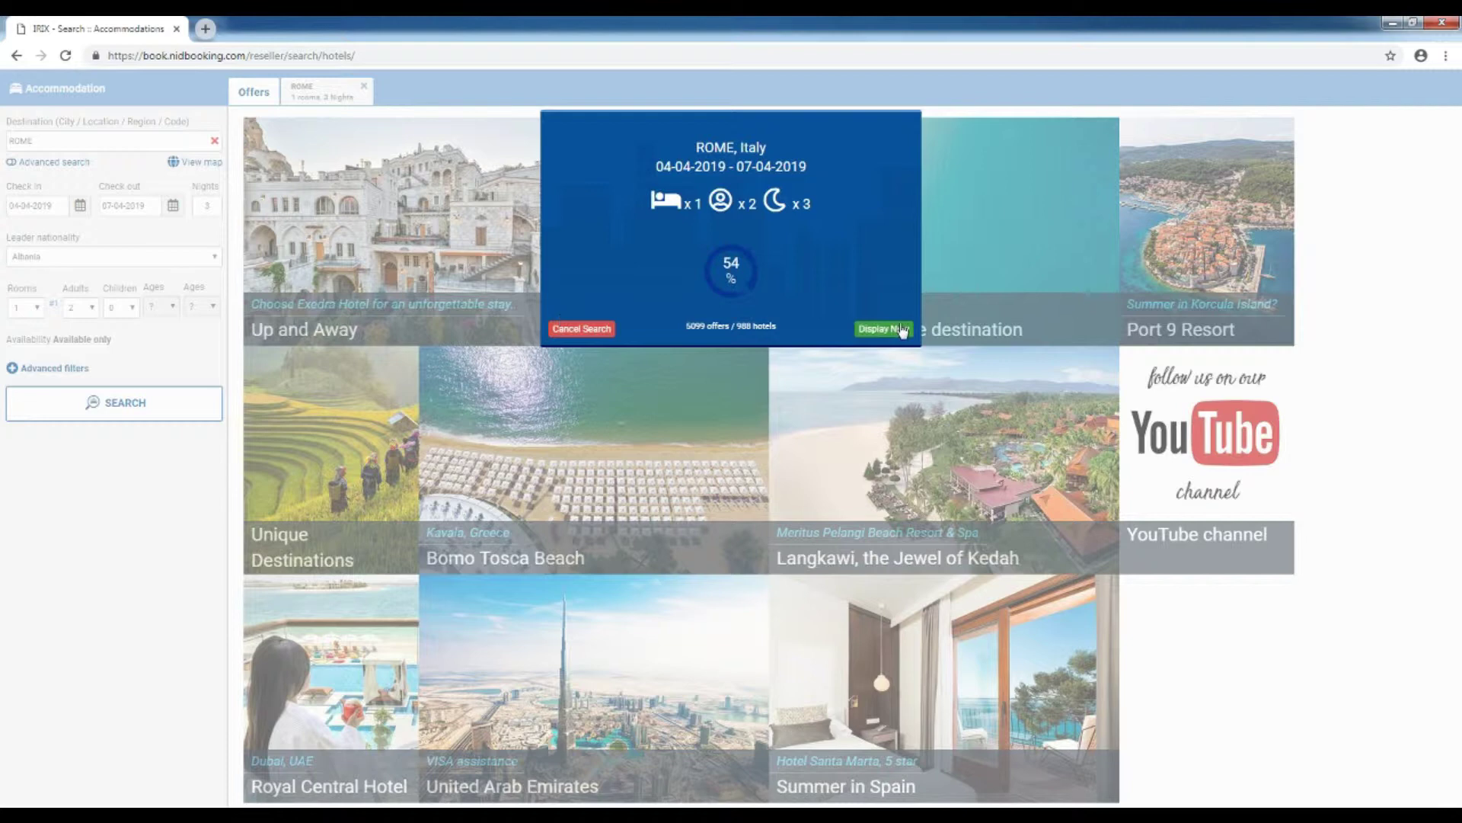
left_click(898, 327)
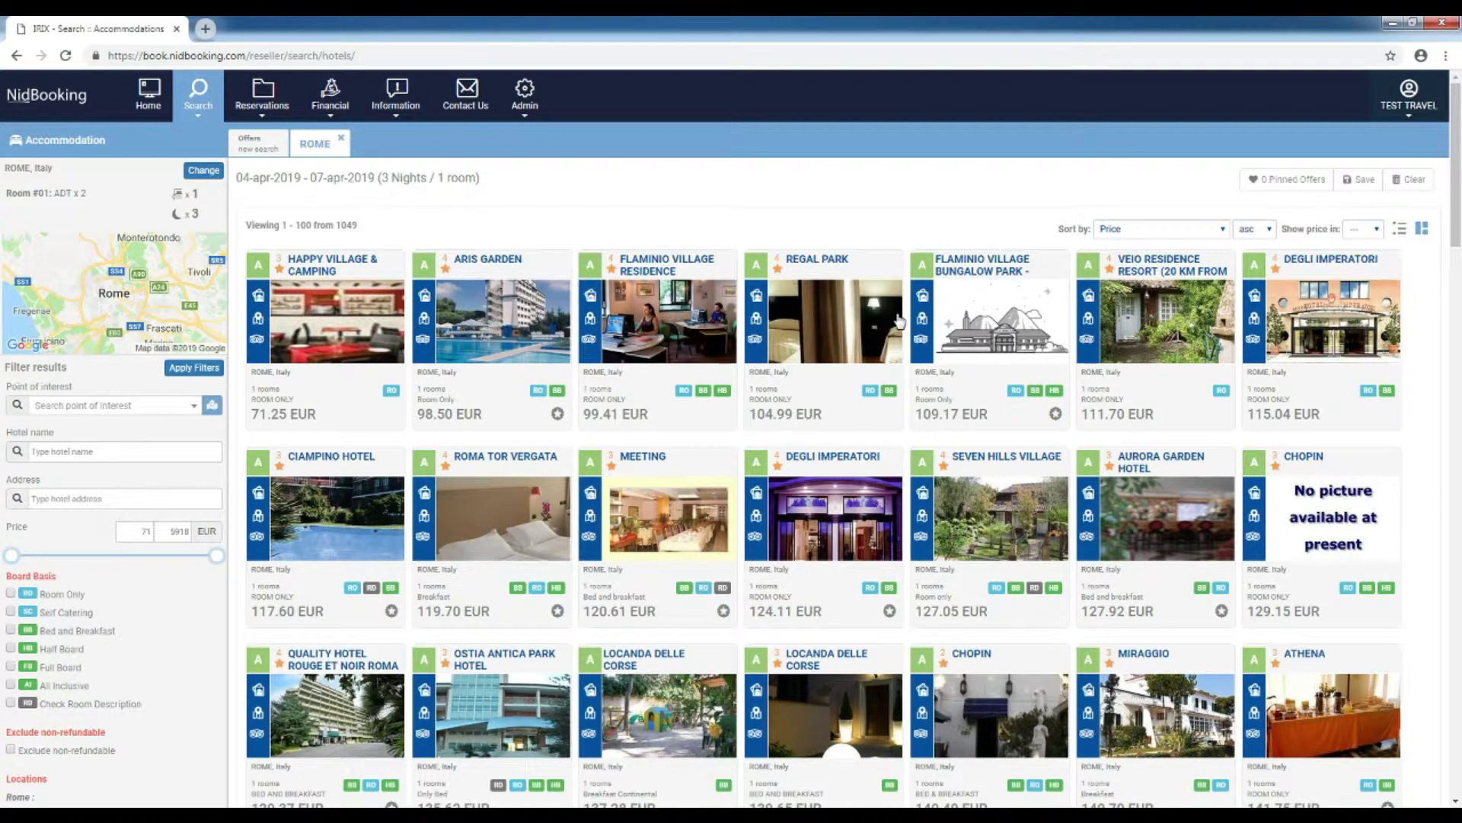
Re-sort the Rome offers by Recommended, led by Nerva Accomodation at 269.73 EUR.
left_click(1406, 231)
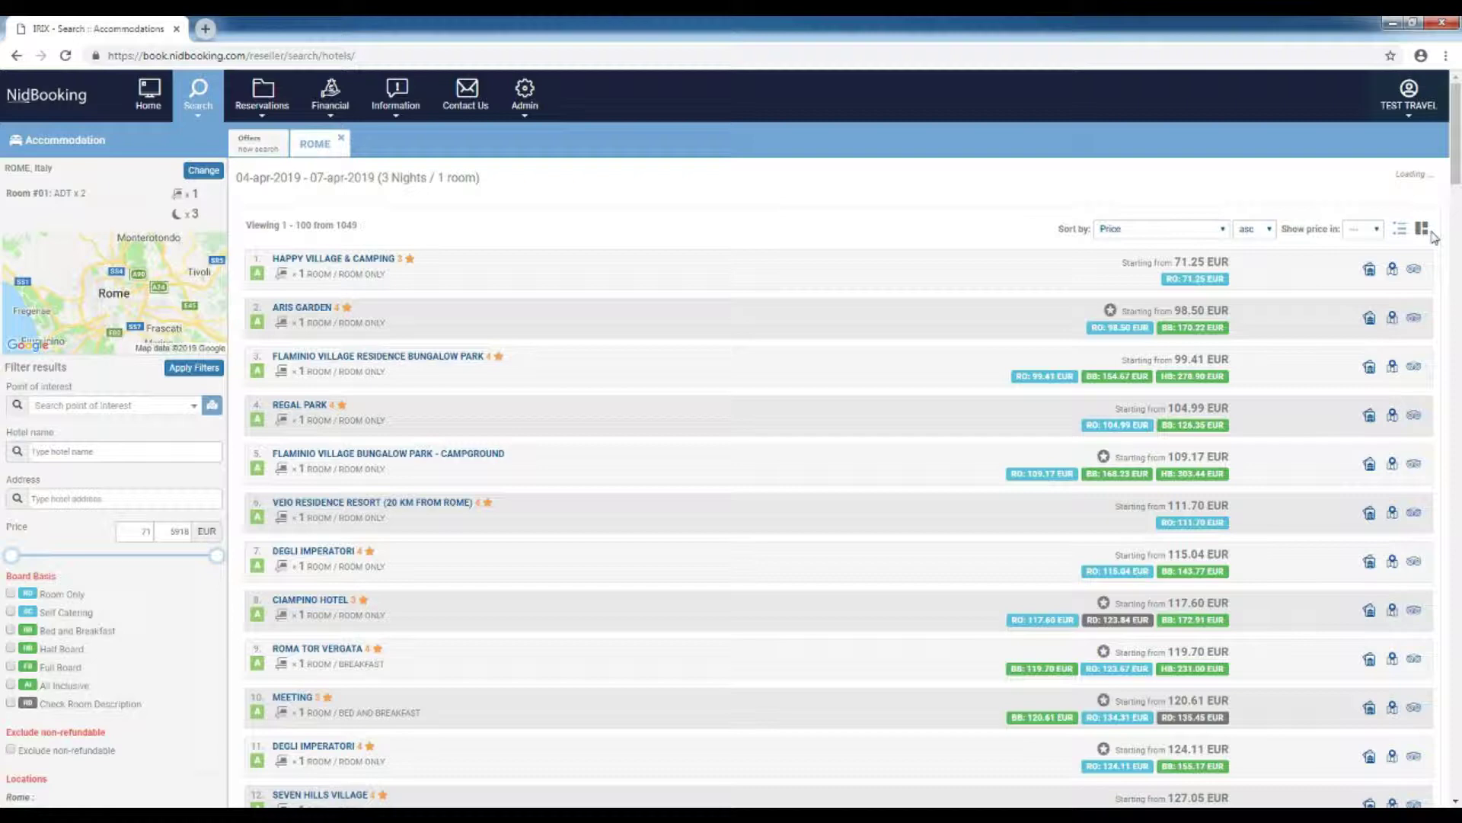
left_click(1423, 230)
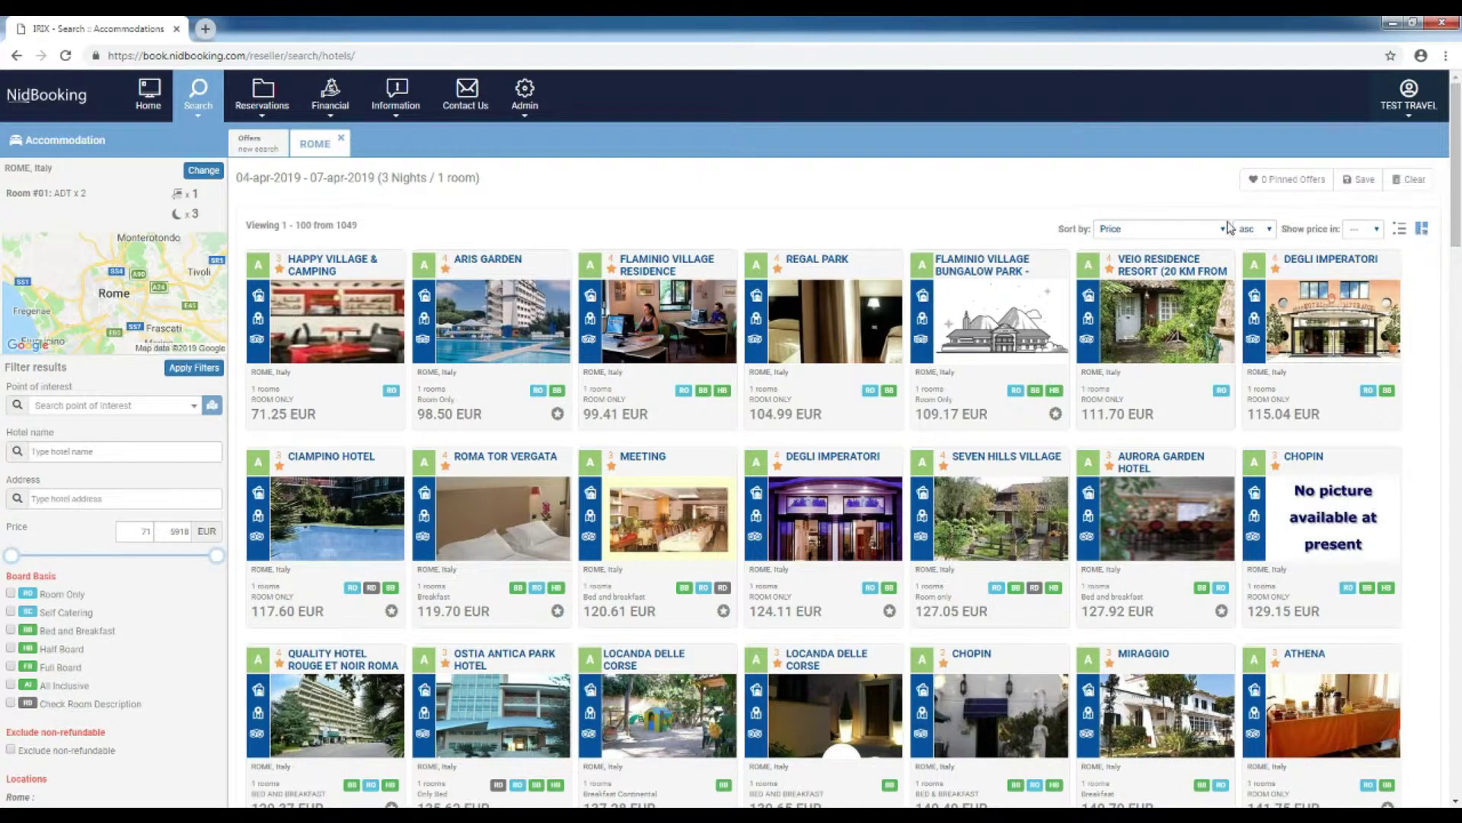
left_click(1193, 229)
left_click(1143, 279)
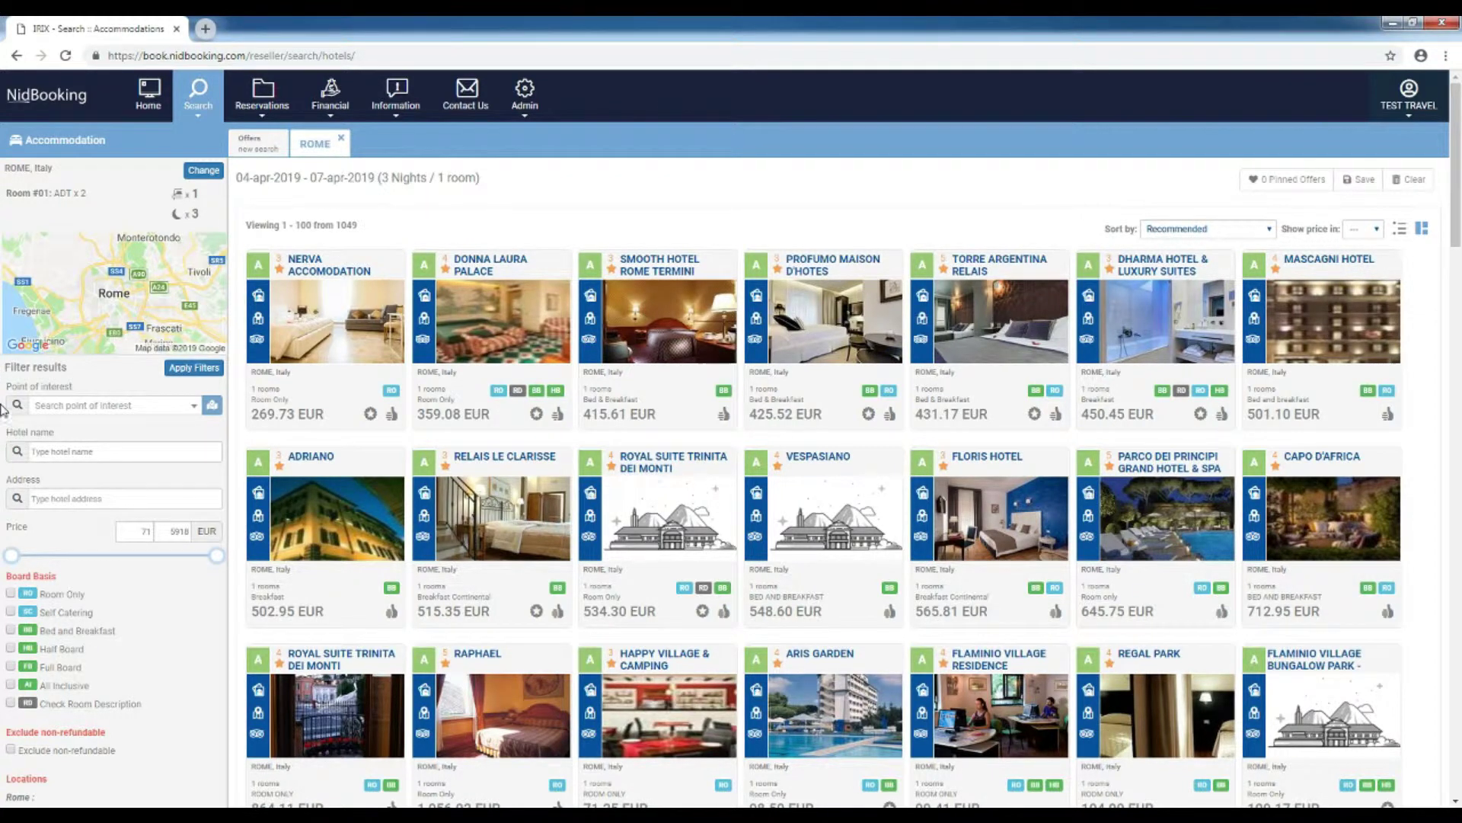
left_click_drag(4, 386, 96, 386)
left_click_drag(3, 433, 75, 432)
left_click_drag(3, 480, 76, 481)
left_click(80, 481)
scroll(2, 548, "down", 3)
scroll(2, 548, "down", 3)
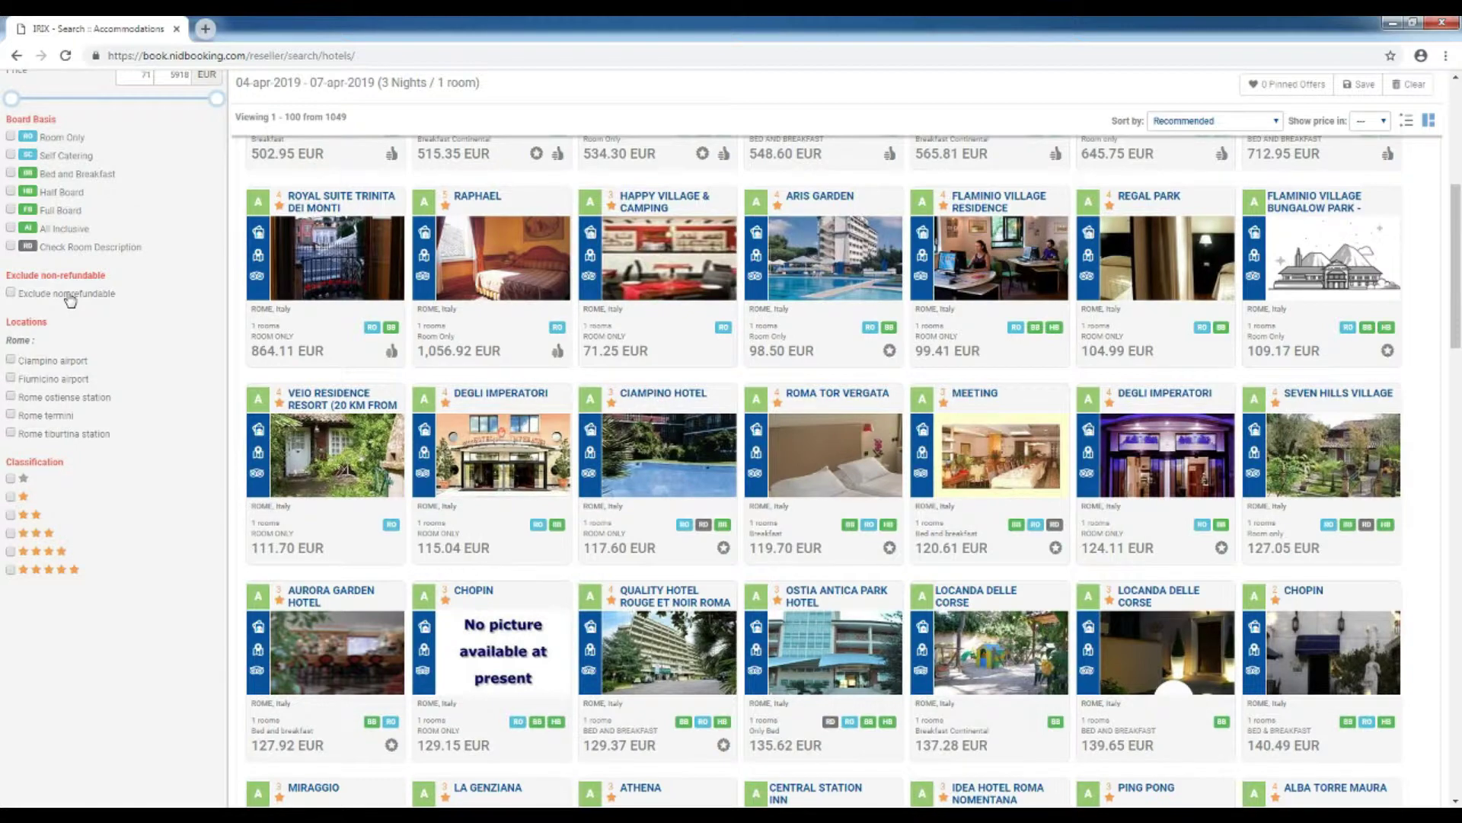
scroll(70, 300, "up", 3)
scroll(70, 299, "up", 3)
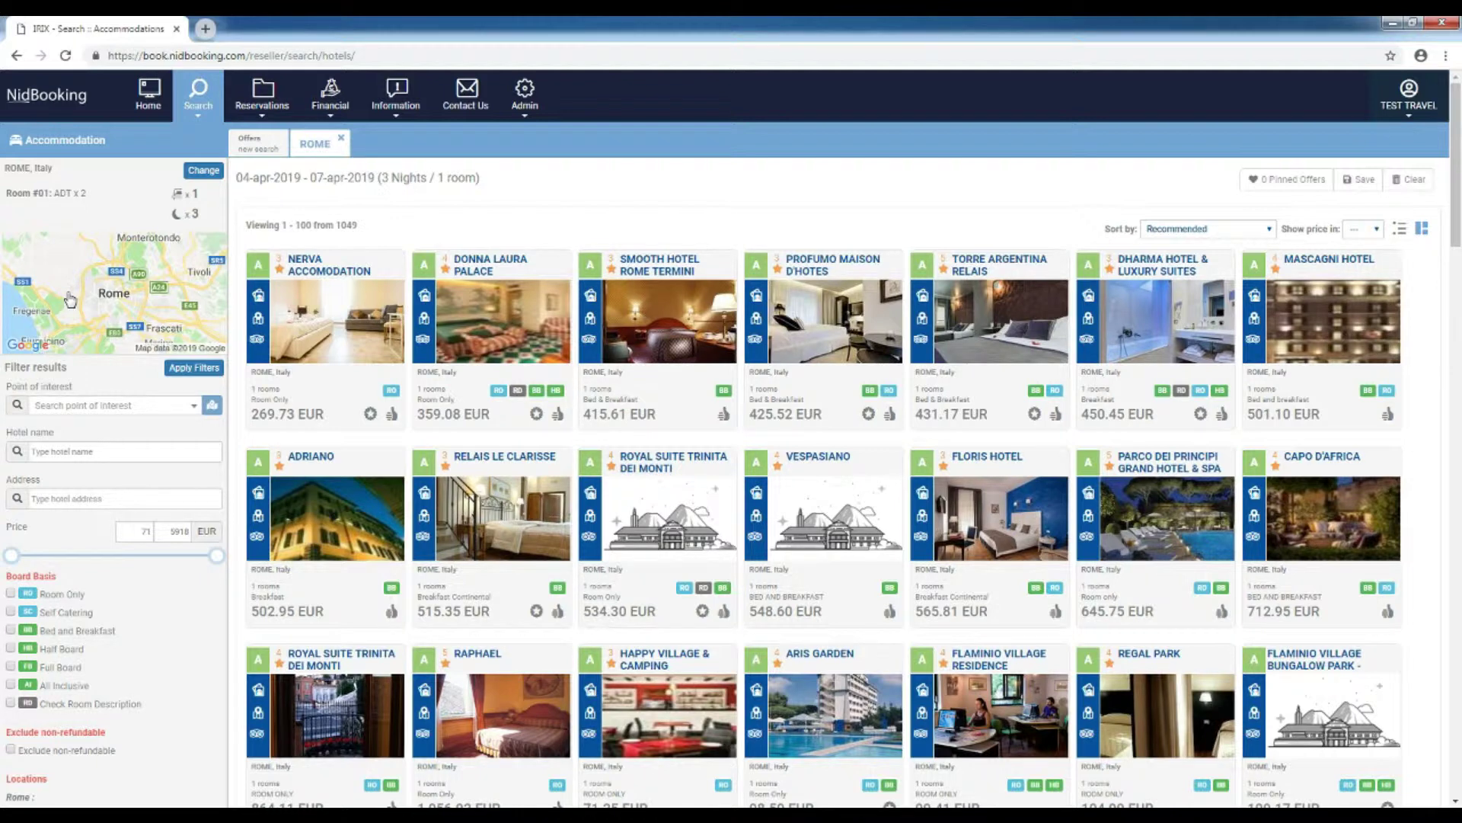
Filter by hotel name 'la griffe' and open La Griffe Roma MGallery's room offers.
left_click(70, 451)
left_click(53, 483)
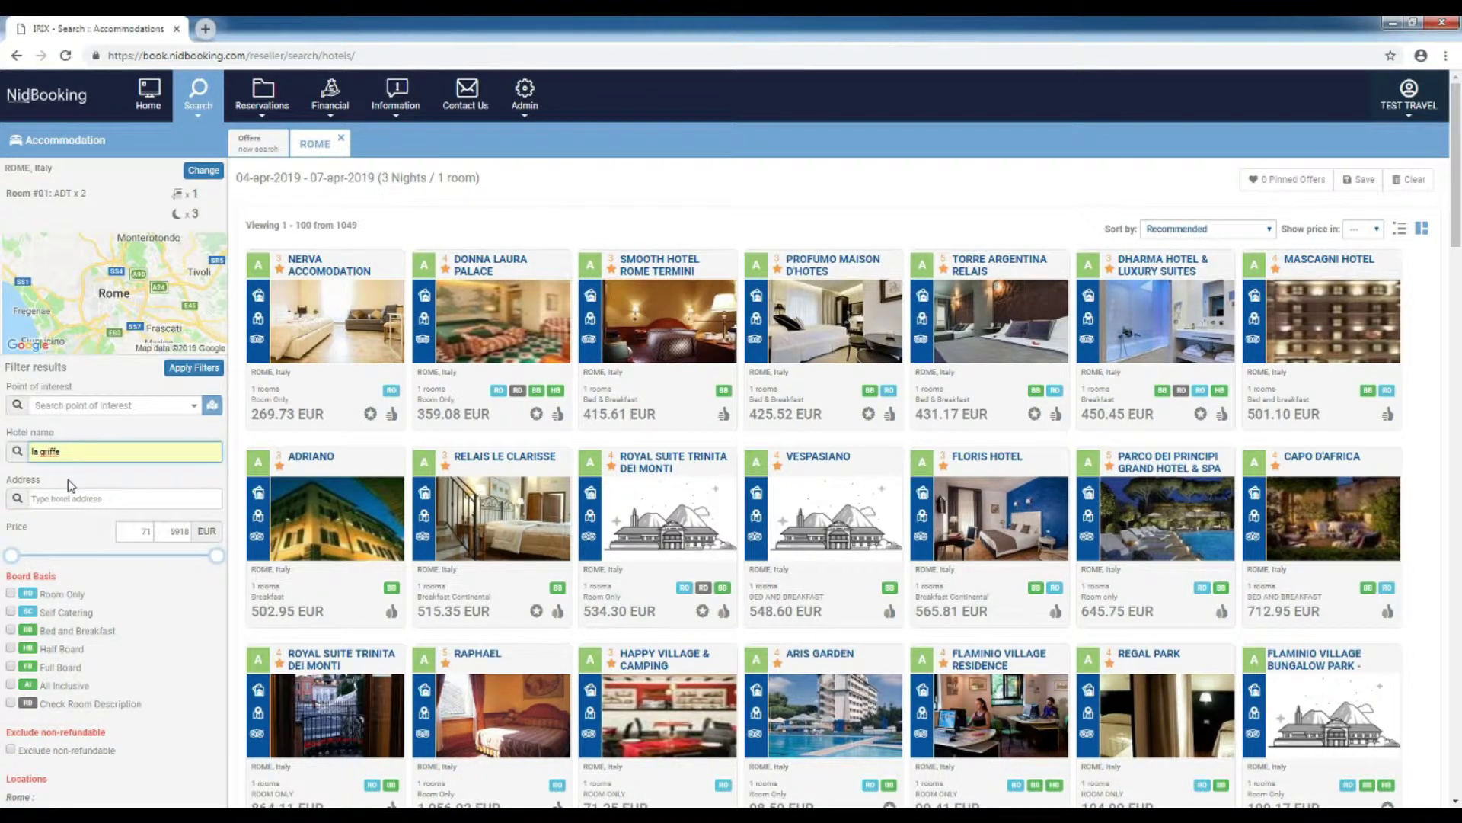
key("Return")
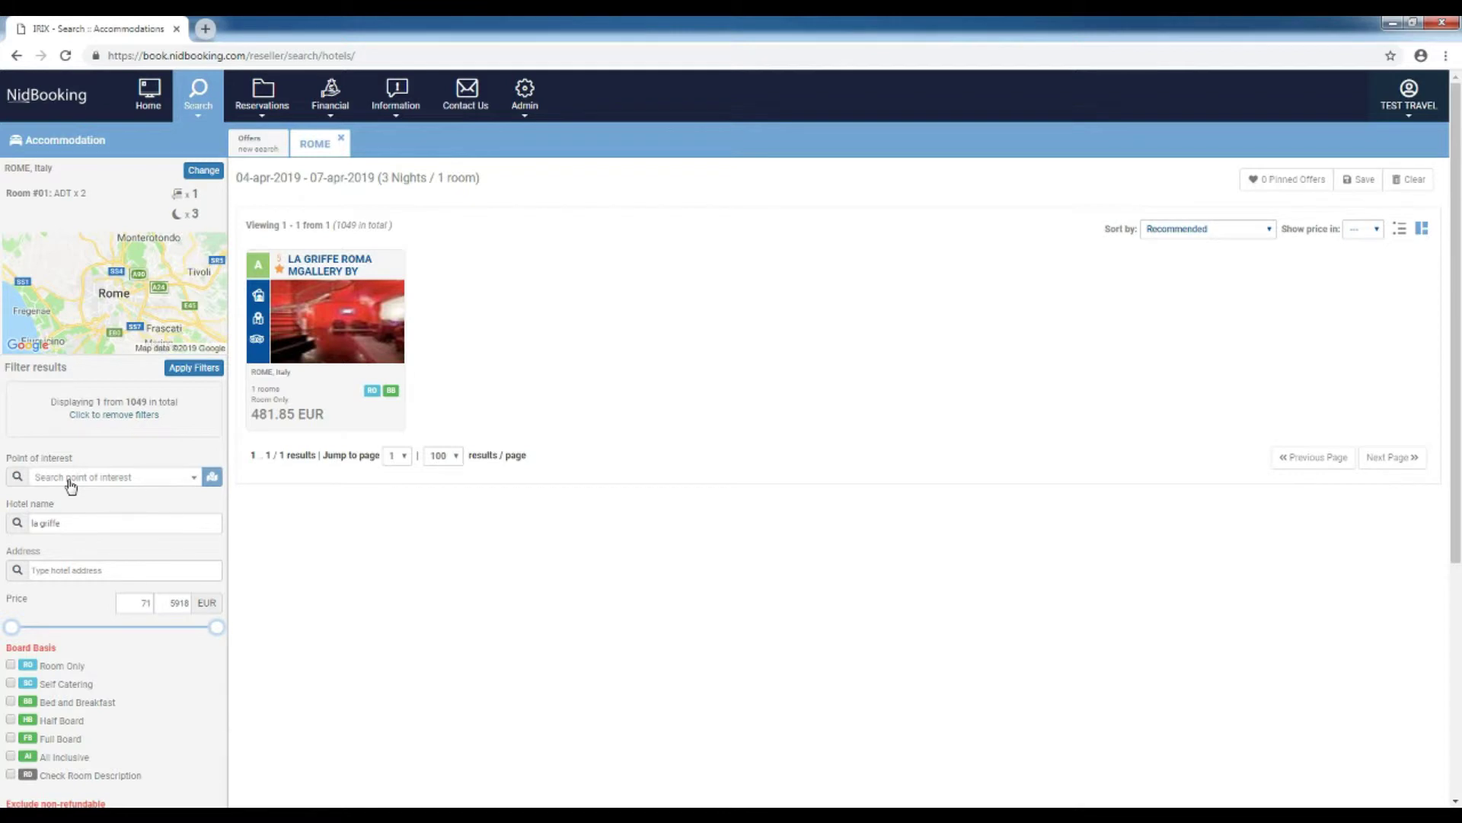
left_click(387, 316)
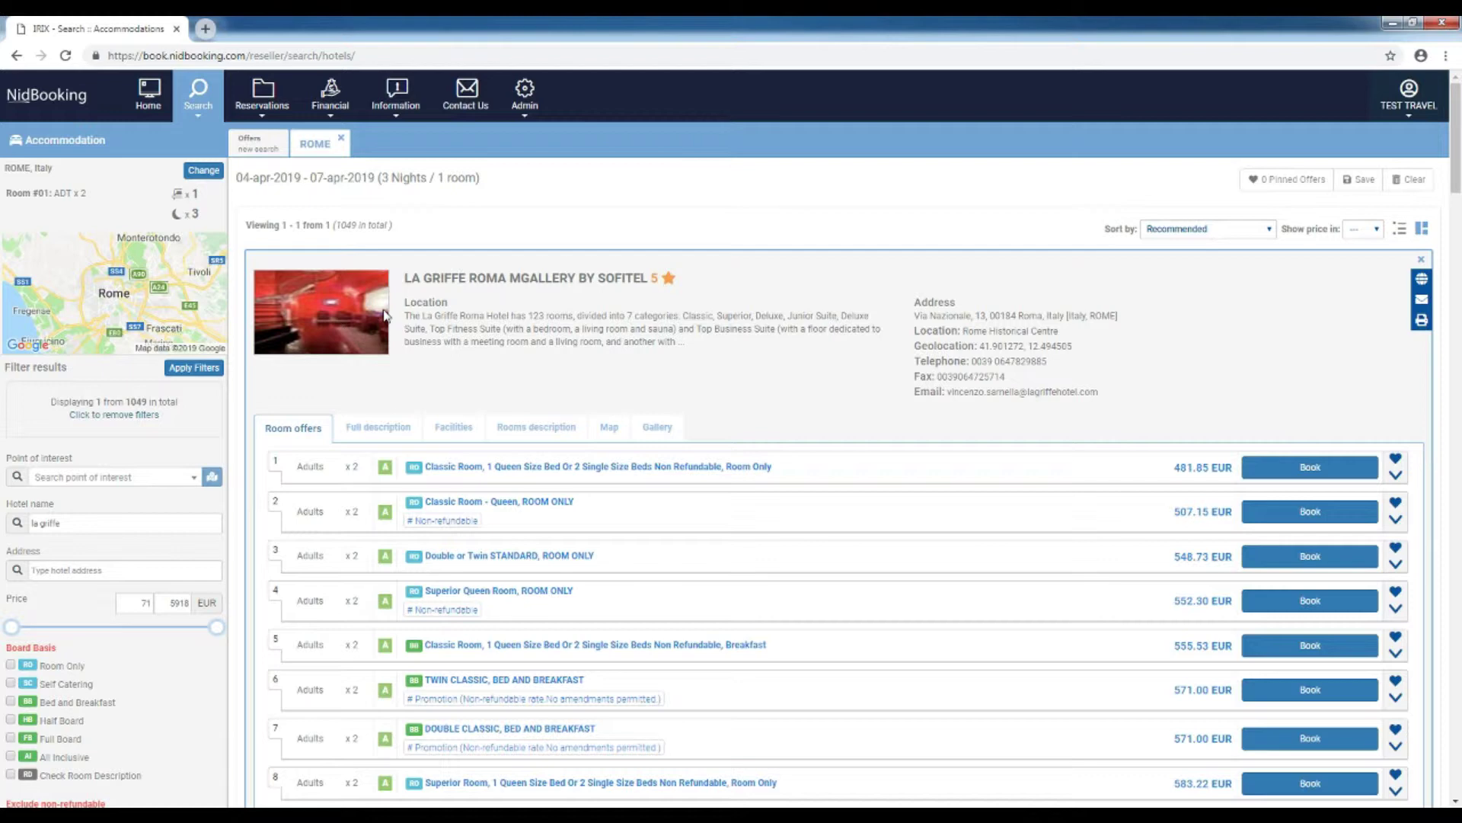
Apply the Bed and Breakfast board filter, leaving 65 of 97 La Griffe offers.
left_click(22, 702)
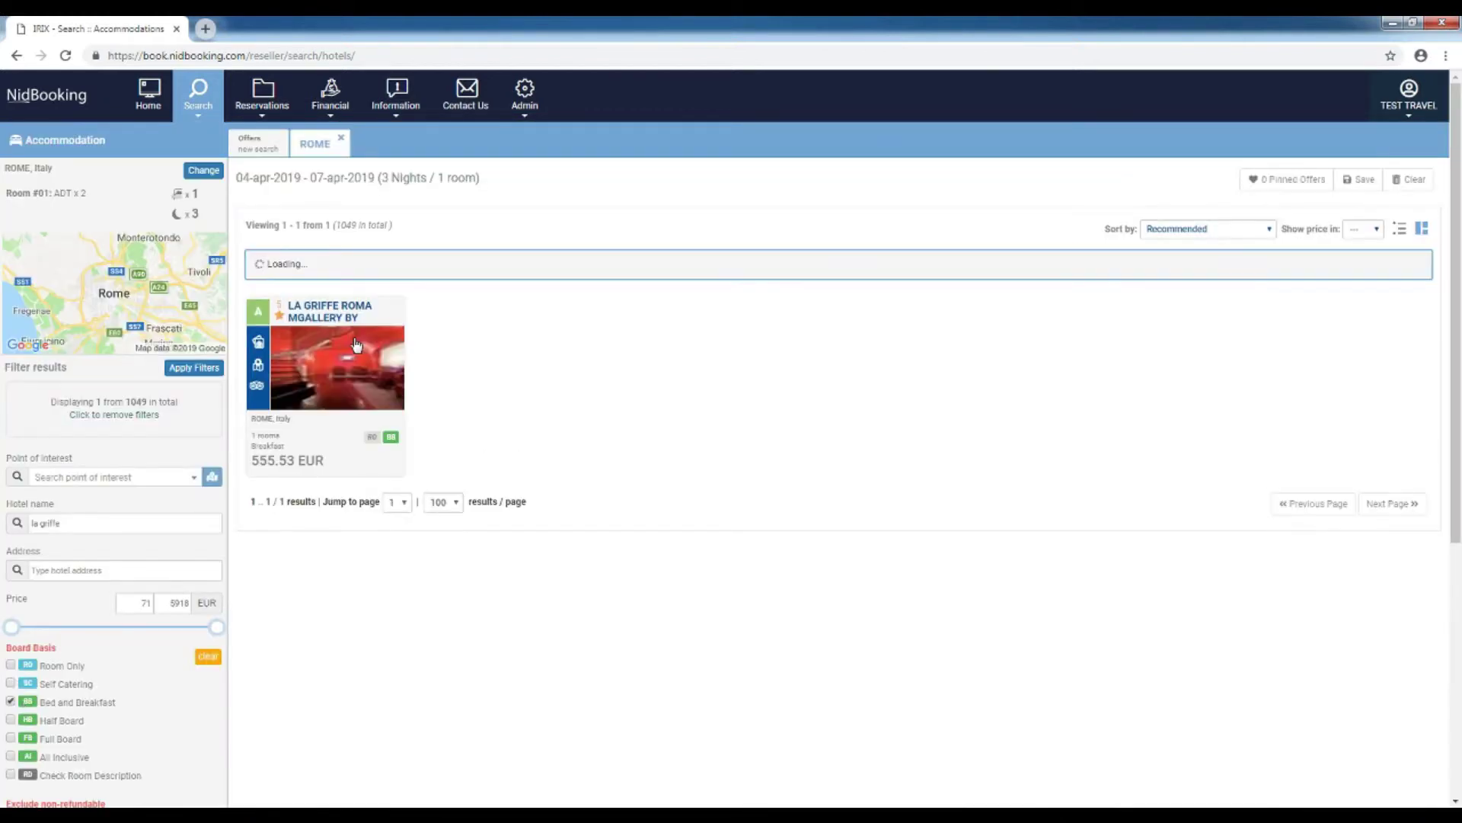
left_click_drag(290, 465, 573, 469)
left_click(572, 469)
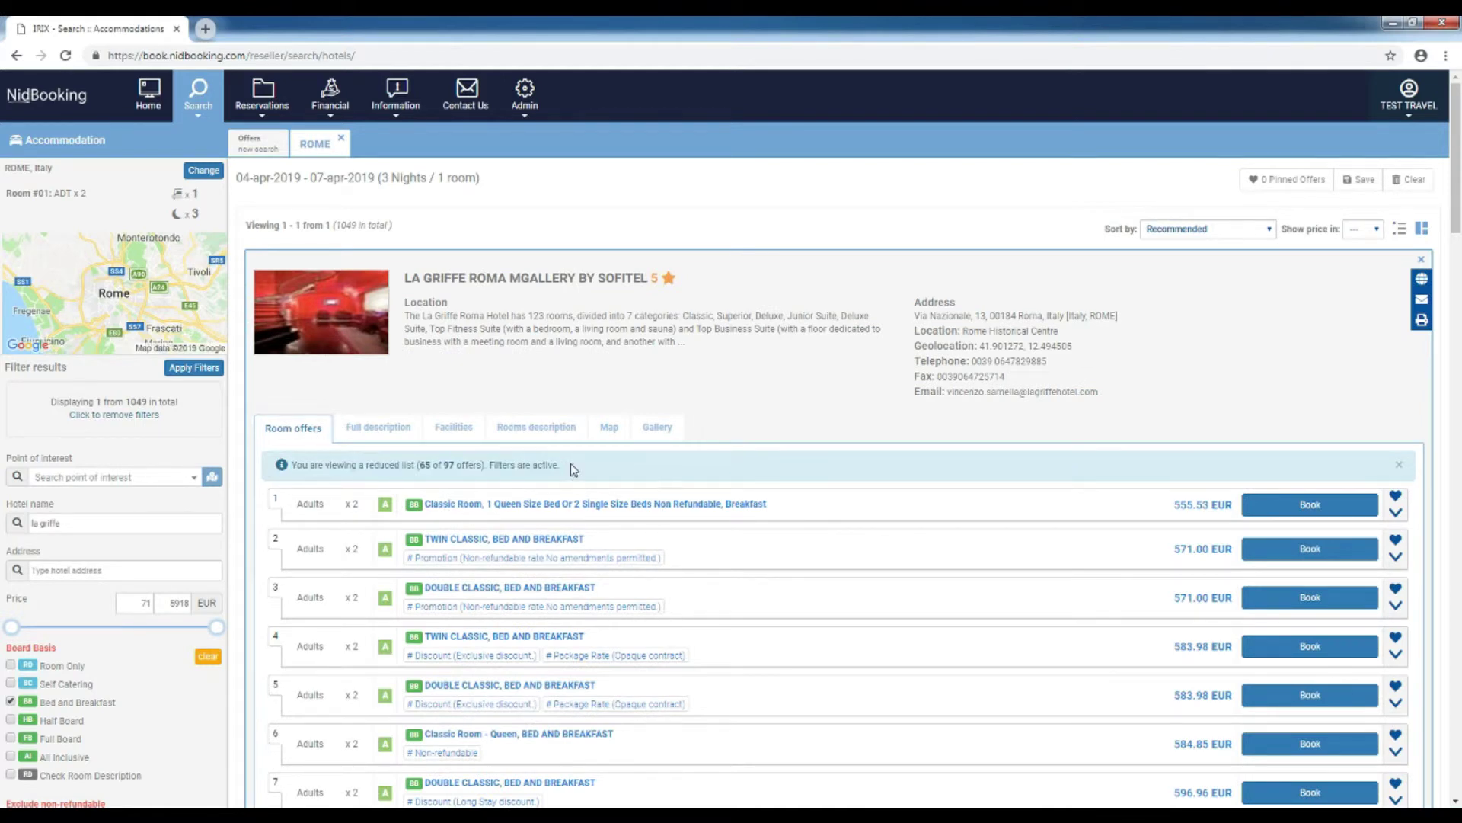